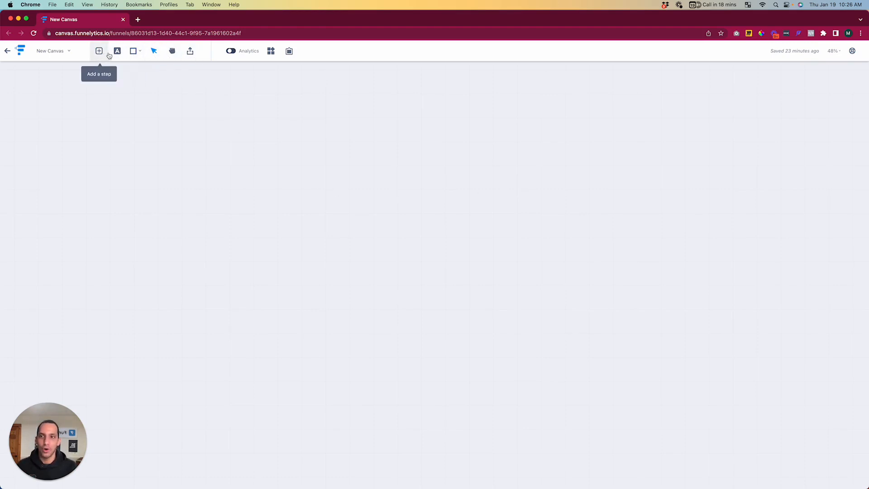
Add a text element reading "Hello" in the upper part of the empty canvas.
click(134, 53)
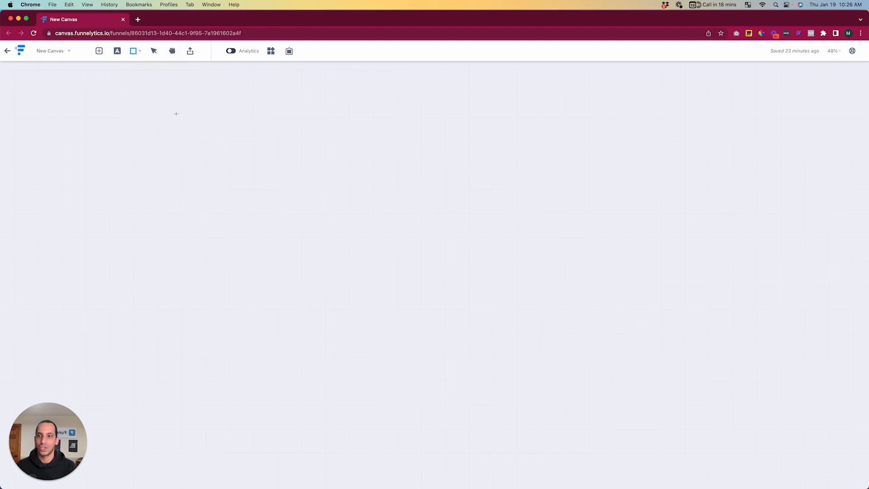
click(117, 53)
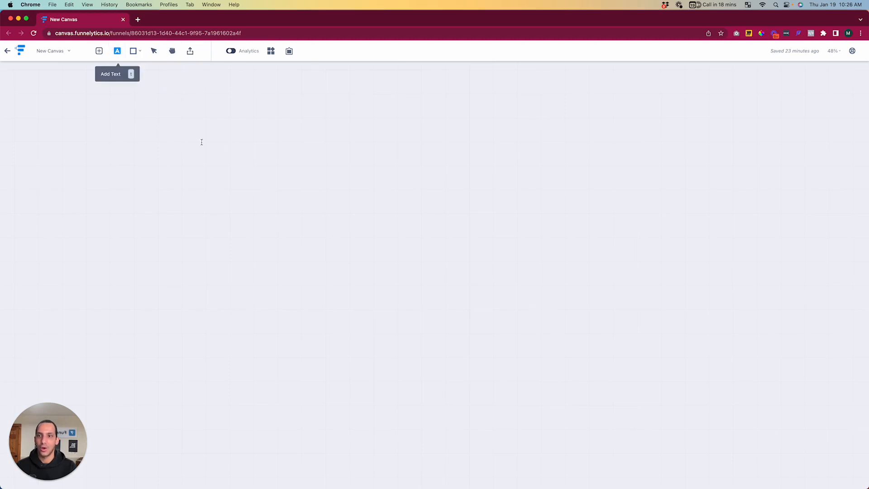
click(261, 124)
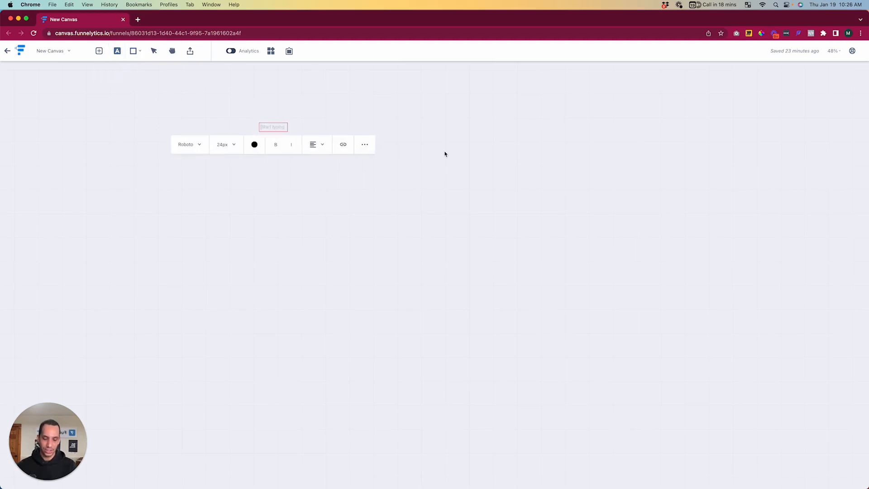
text(Hello)
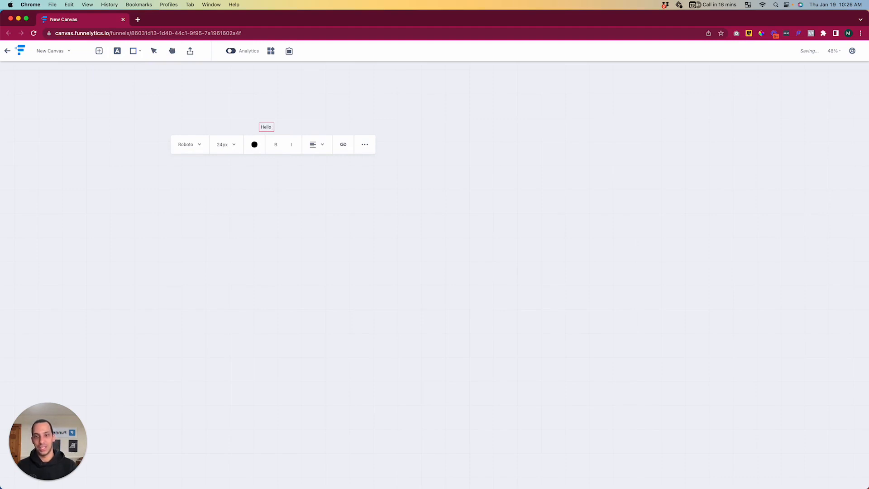
key(Escape)
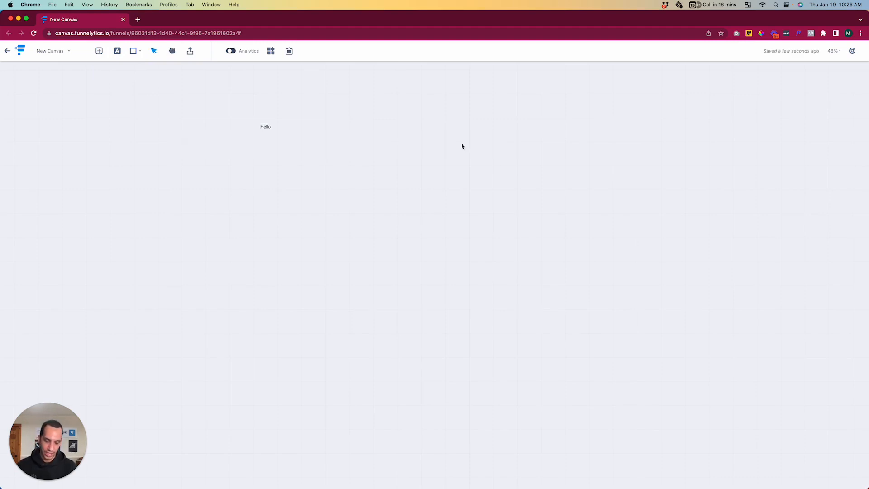
Draw a rectangle enclosing the "Hello" text on the canvas.
key(r)
drag(336, 99, 212, 197)
click(498, 287)
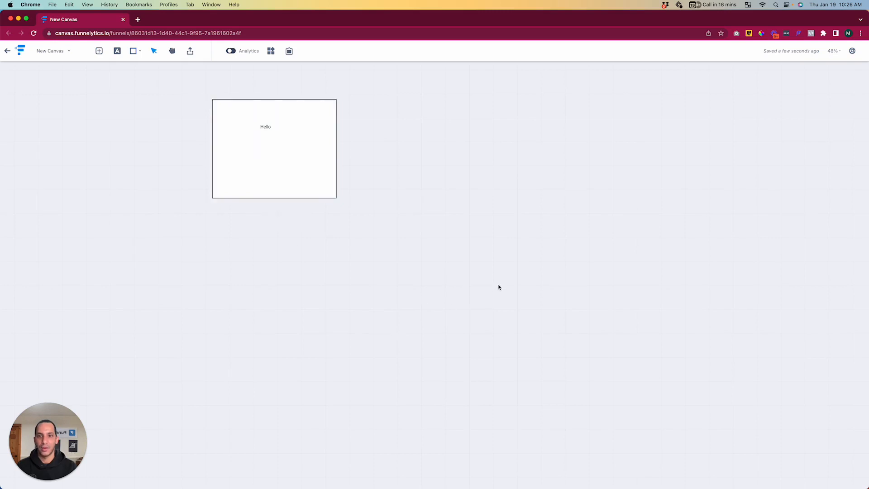
Draw a circle beside the rectangle and a larger triangle next to the circle.
key(o)
drag(540, 113, 425, 236)
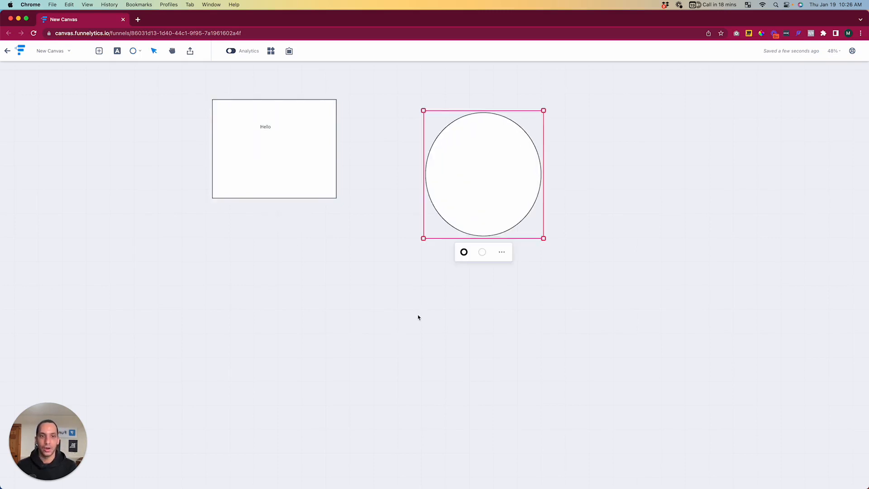
click(442, 313)
key(t)
drag(693, 127, 505, 327)
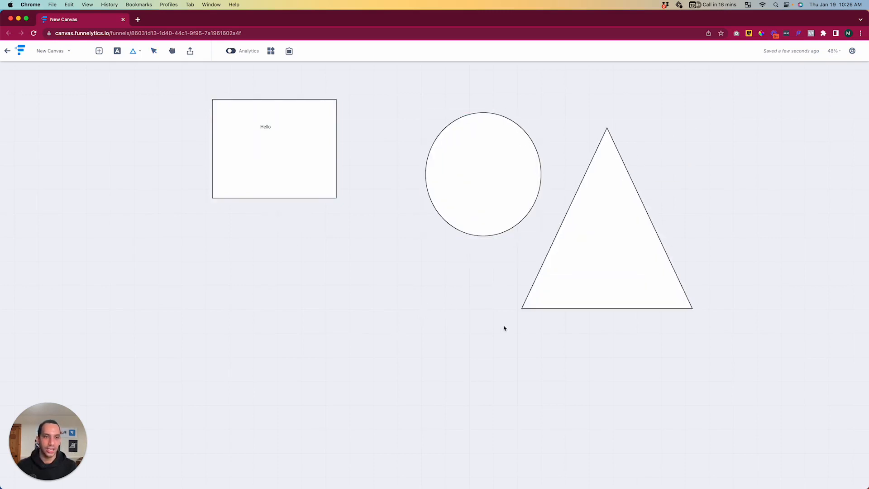
Delete the "Hello" text and all three shapes from the canvas together.
click(746, 118)
drag(752, 93, 115, 332)
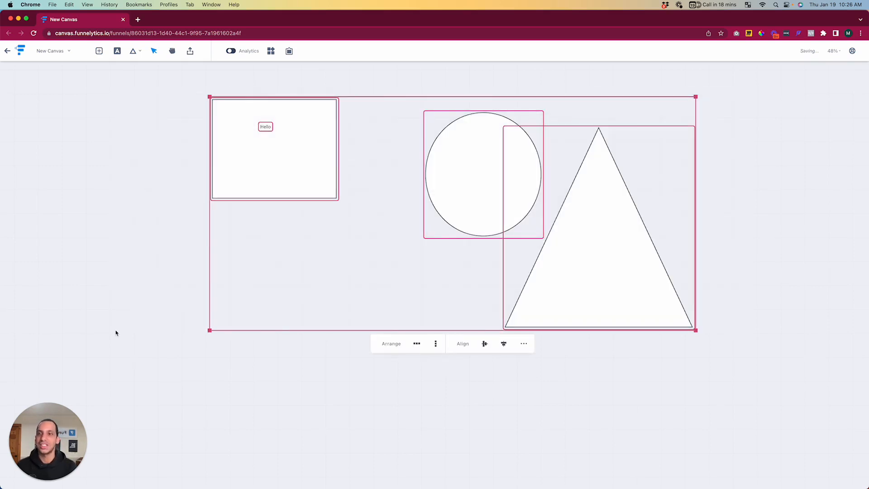
key(BackSpace)
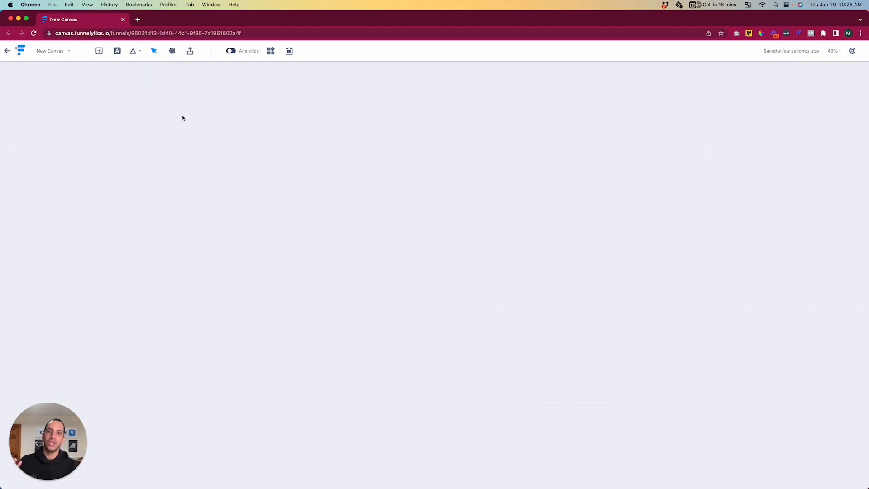
key(space)
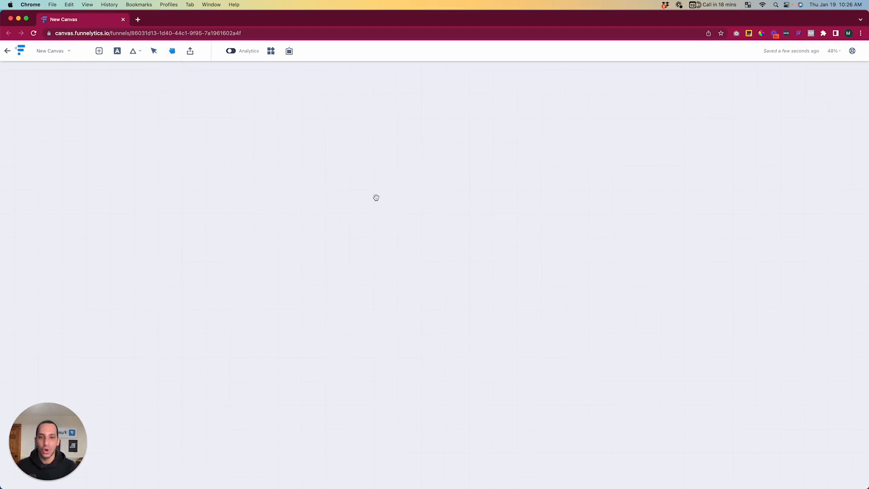
drag(509, 158, 361, 206)
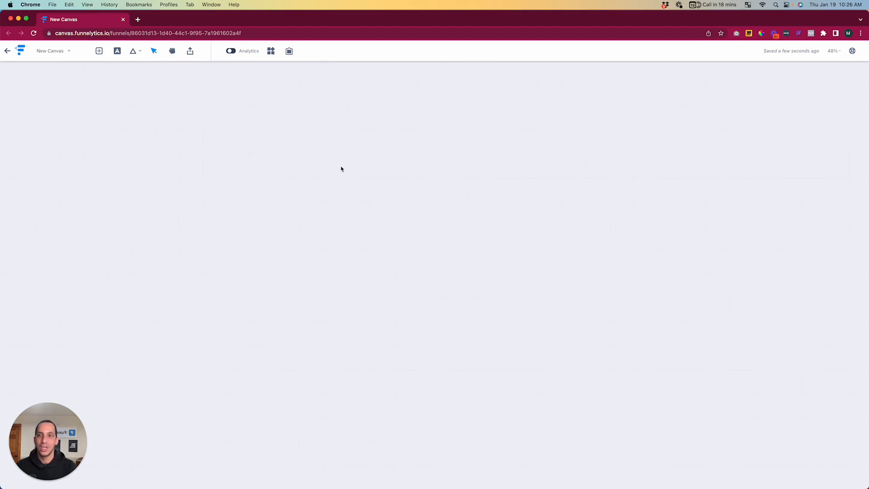
key(space)
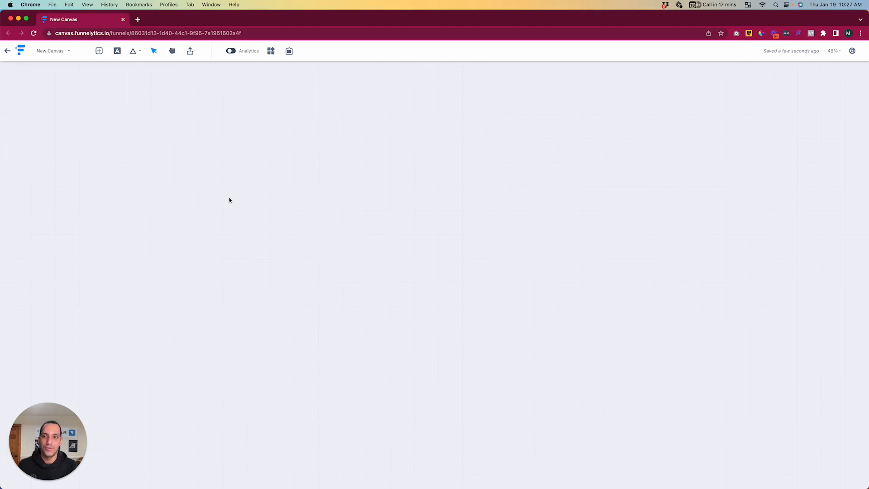
click(100, 51)
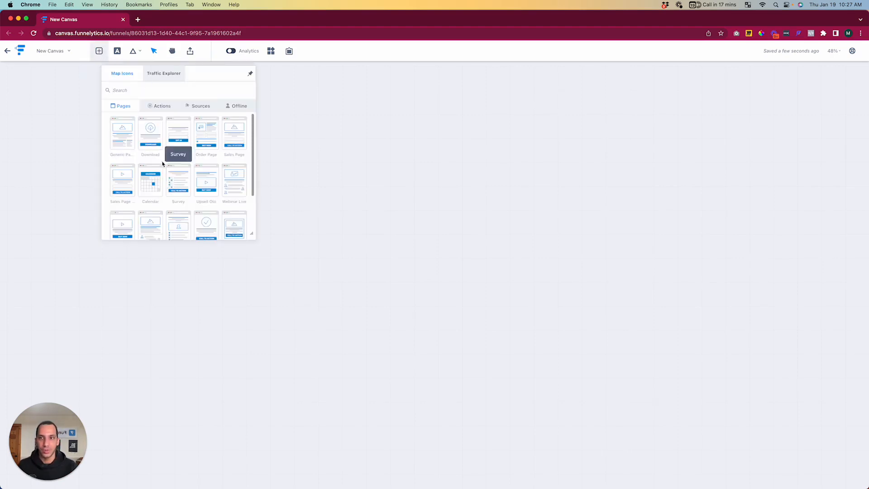
click(392, 134)
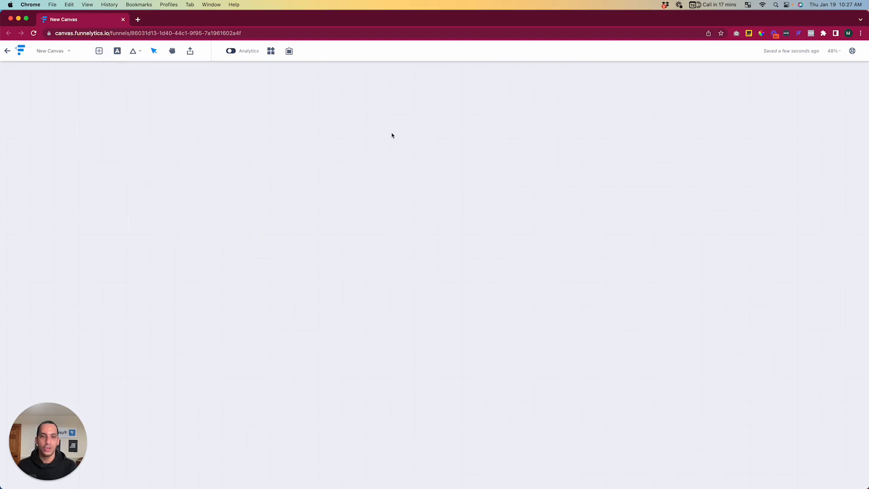
right_click(278, 131)
click(285, 139)
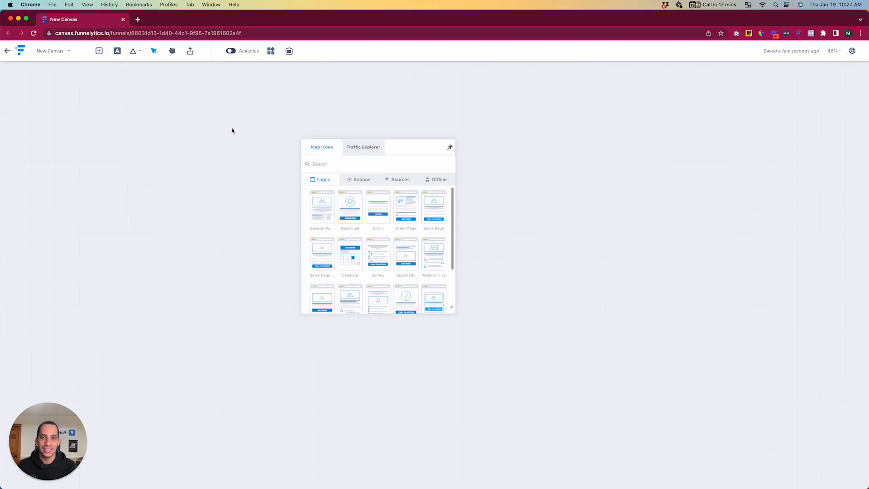
click(232, 131)
Open the step library on the canvas, pin it, and dock it at the canvas edge with a taller size showing all page icons.
double_click(209, 125)
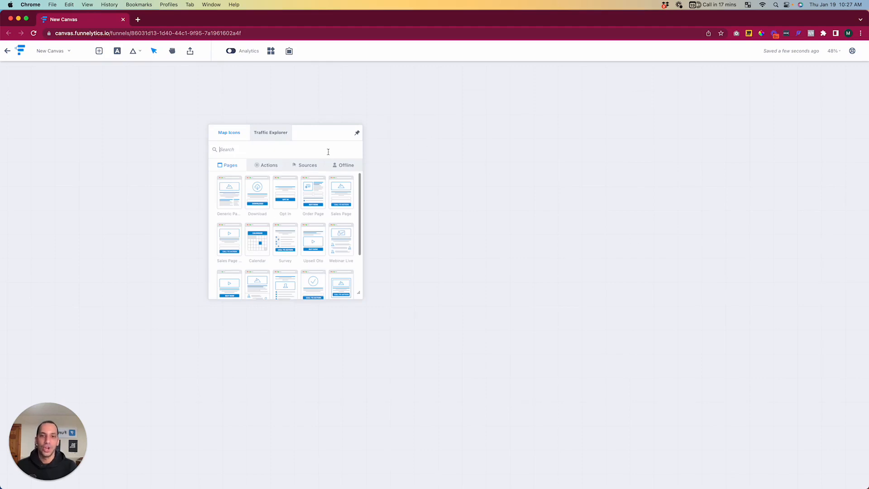
click(358, 134)
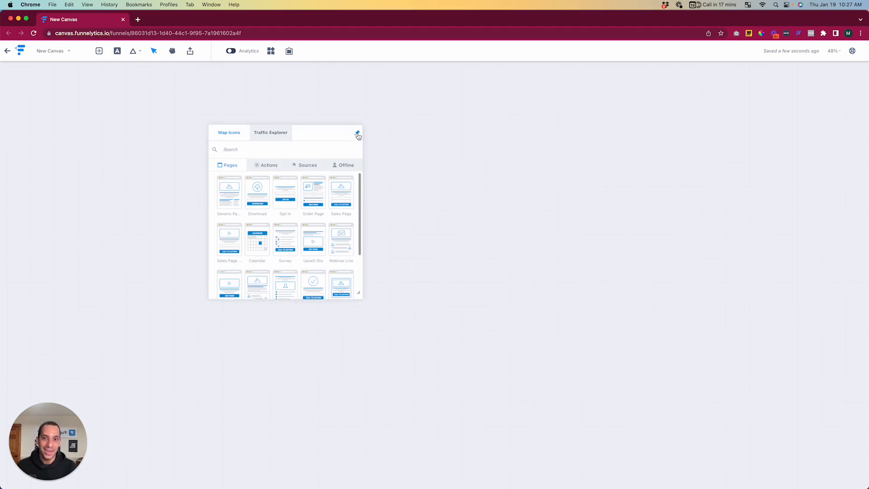
drag(330, 137, 134, 82)
drag(163, 238, 166, 427)
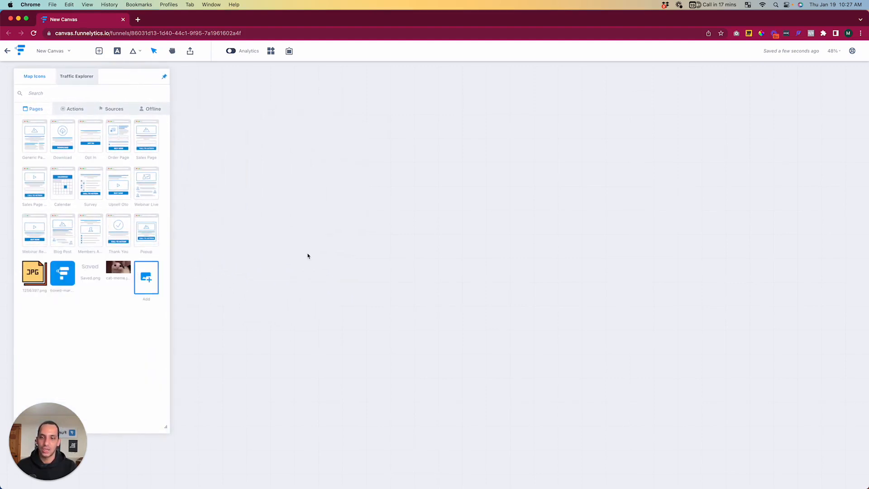
click(80, 111)
click(104, 113)
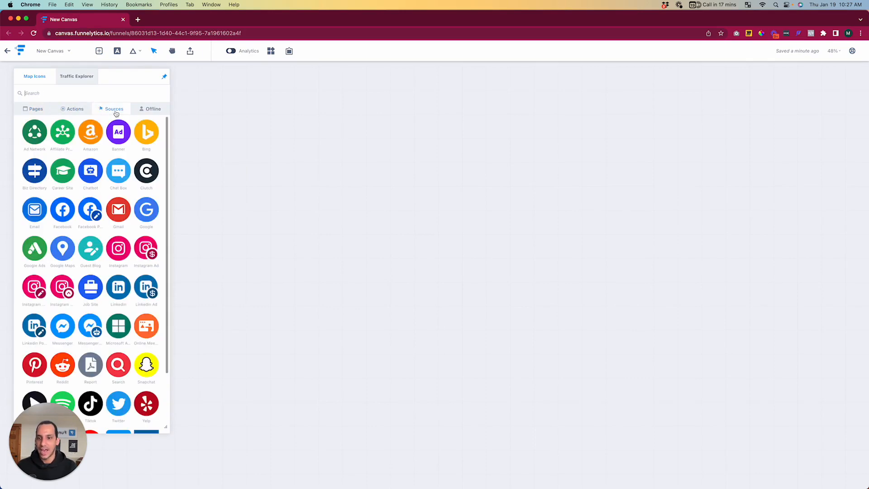
click(144, 110)
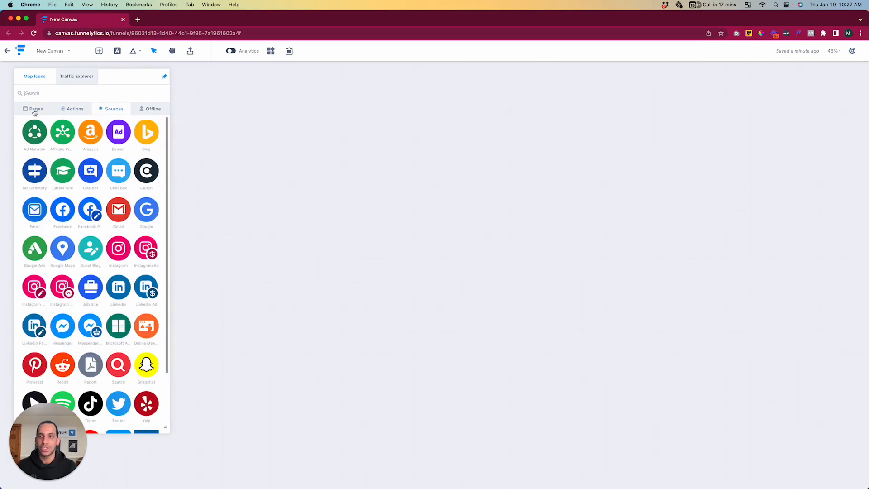
click(121, 112)
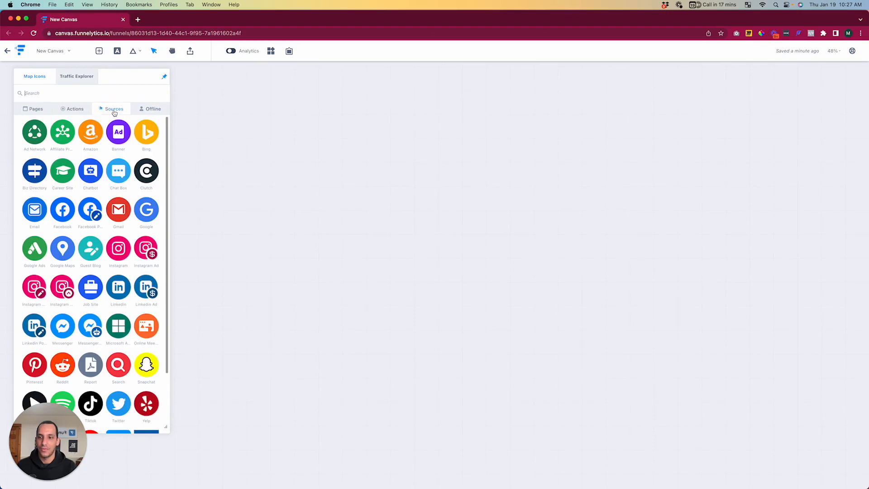
Place a Download page and, below it, a Click custom action on the canvas.
click(34, 112)
drag(58, 137, 326, 157)
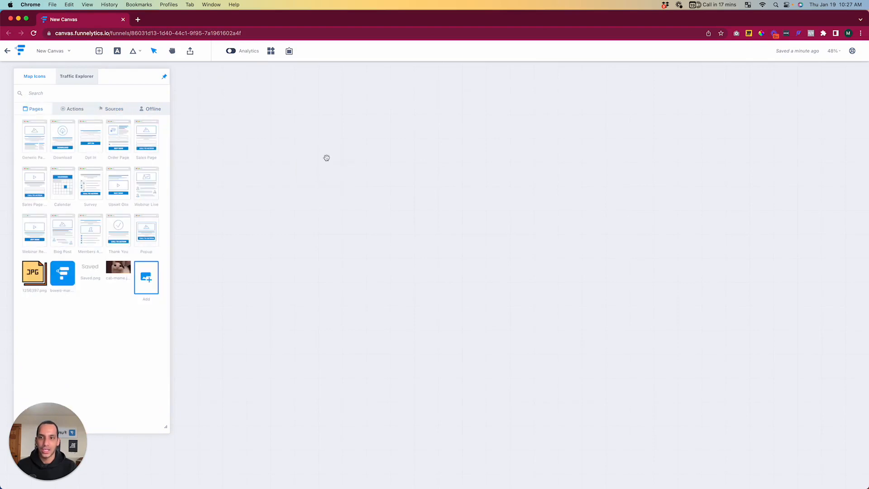
click(77, 110)
drag(66, 209, 421, 273)
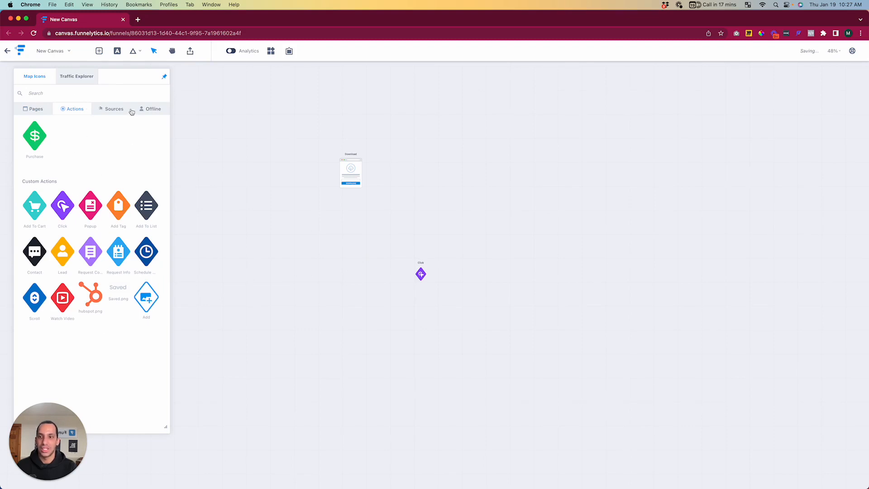
Place the Instagram and Google traffic sources on the canvas, and unpin the step library so it closes.
click(114, 110)
drag(118, 246, 538, 235)
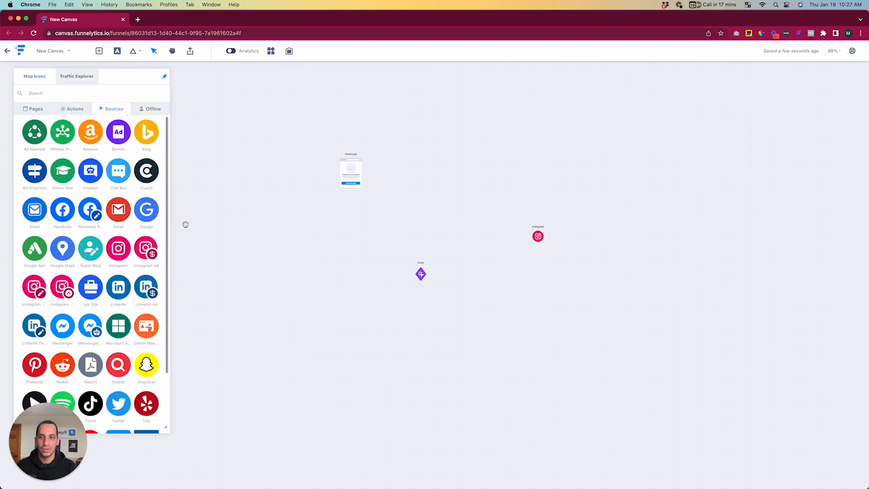
drag(147, 210, 467, 196)
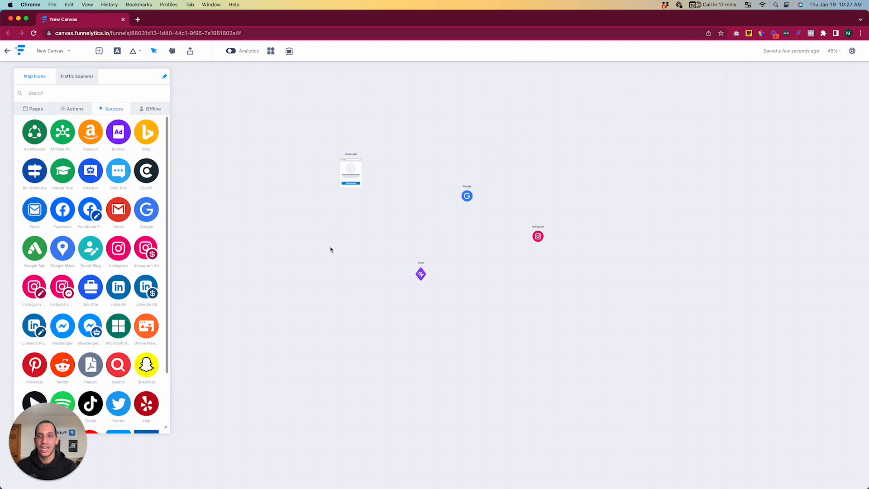
click(165, 77)
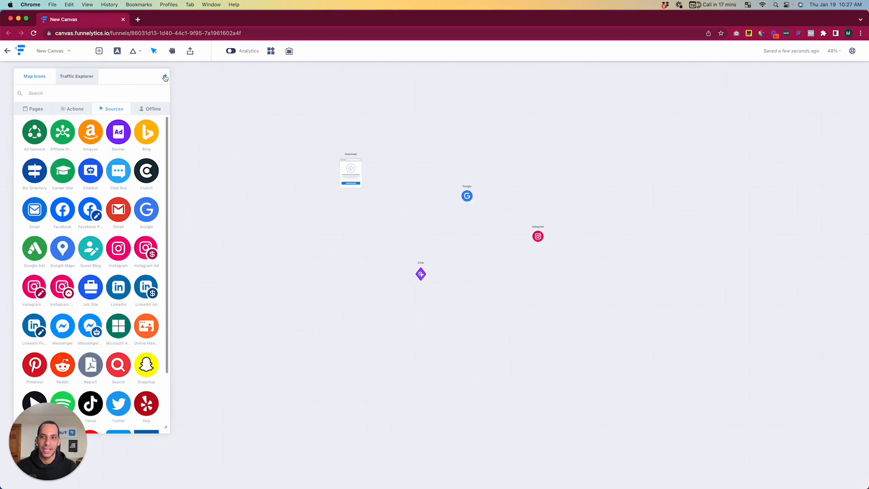
click(247, 175)
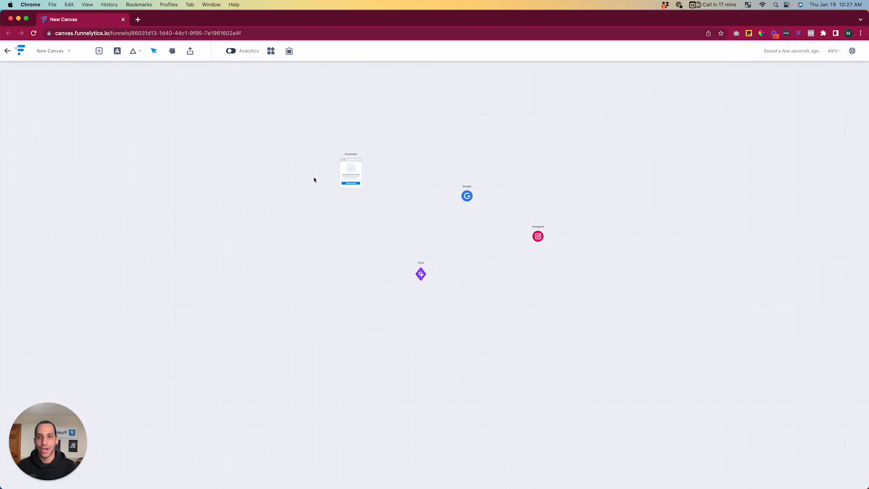
Search the map icons for "face" and add the Facebook source on the empty area beside the Download page.
double_click(249, 166)
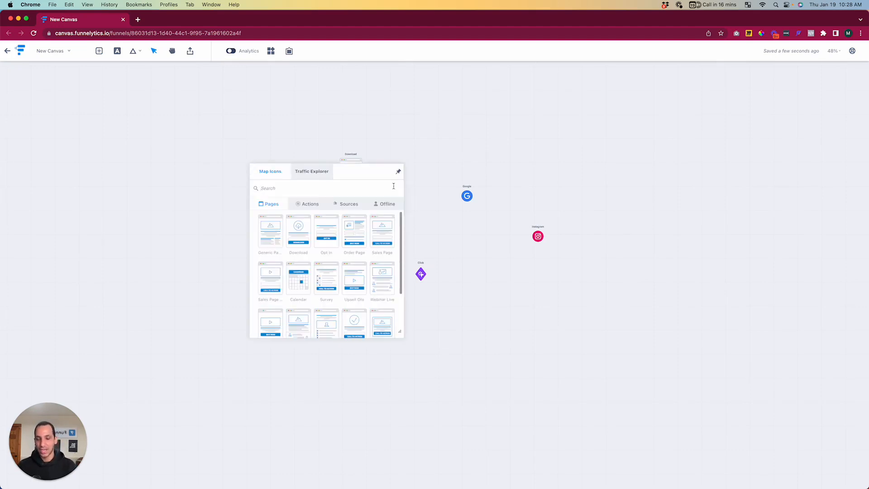
text(face)
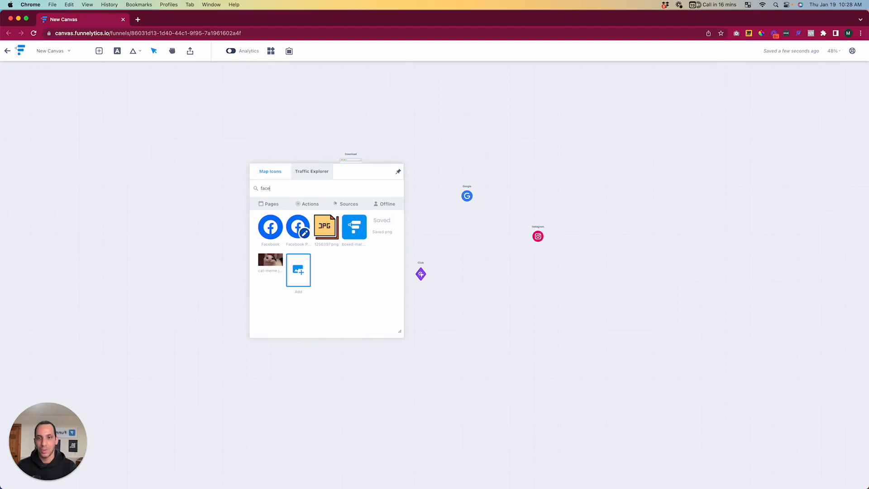
click(278, 225)
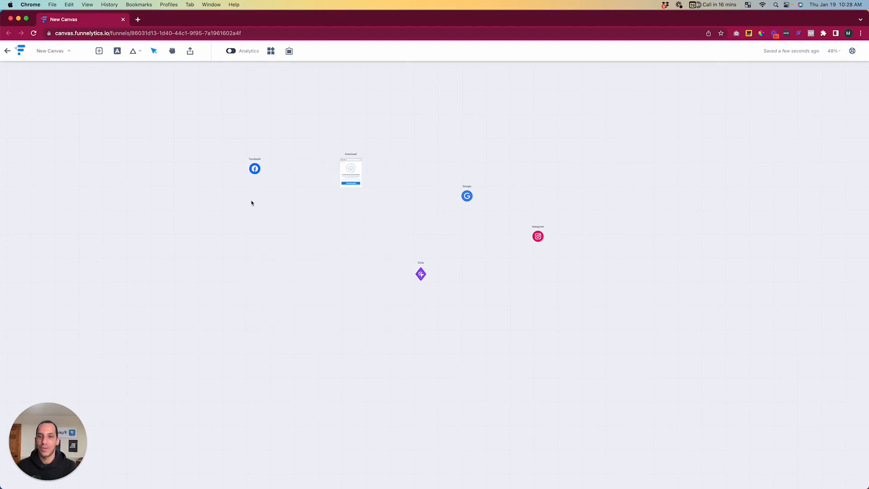
Search the map icons for "op" and add an Opt In page below and beside the Facebook source.
double_click(161, 212)
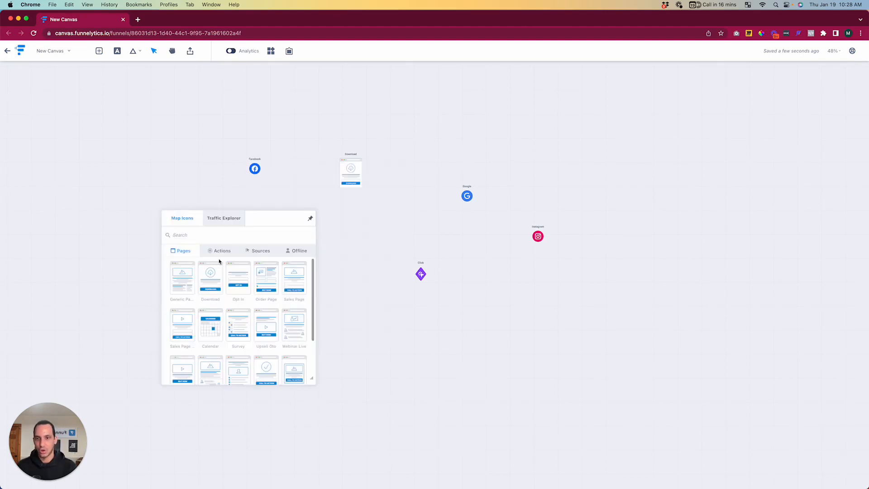
text(op)
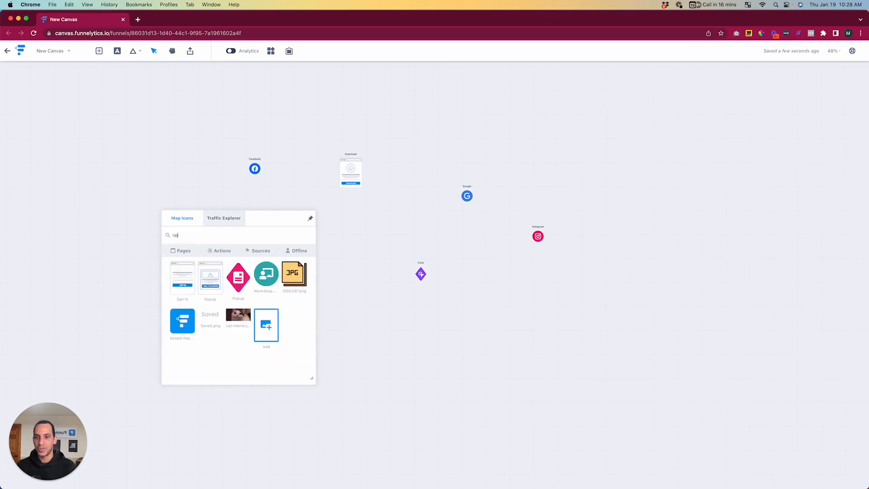
click(188, 281)
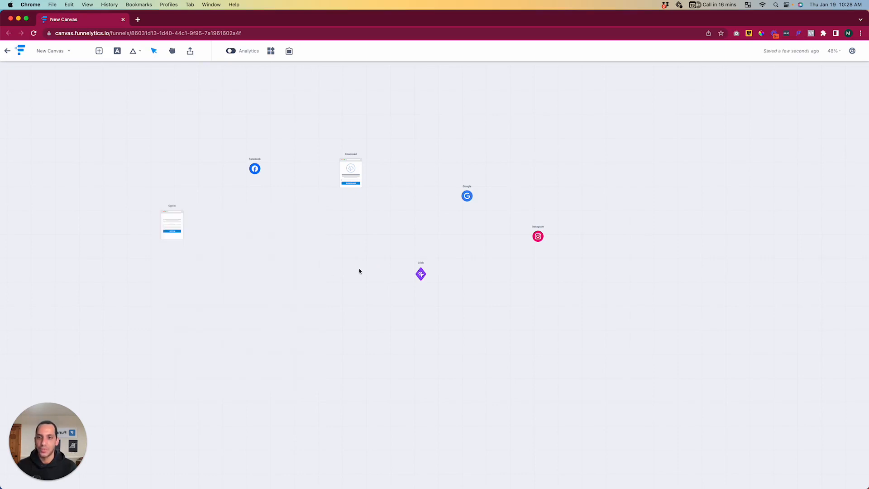
Align all six canvas elements on one horizontal line and arrange them into a compact, evenly spaced row.
drag(613, 121, 132, 315)
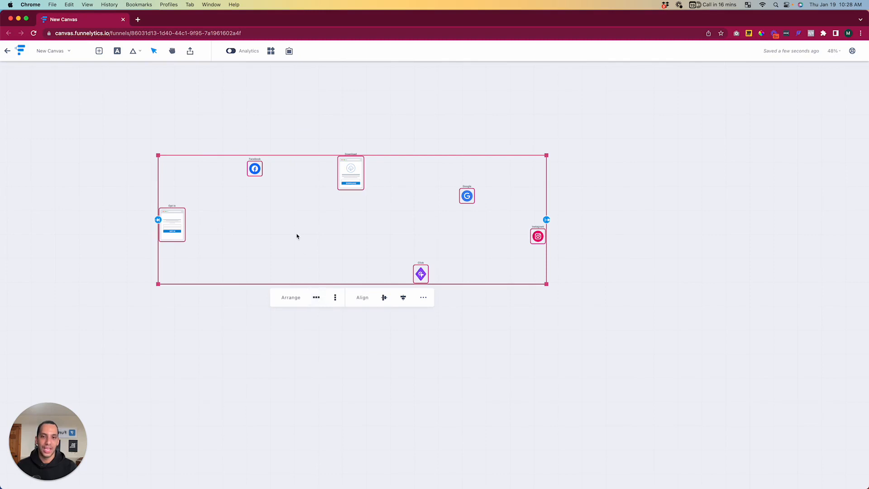
click(384, 298)
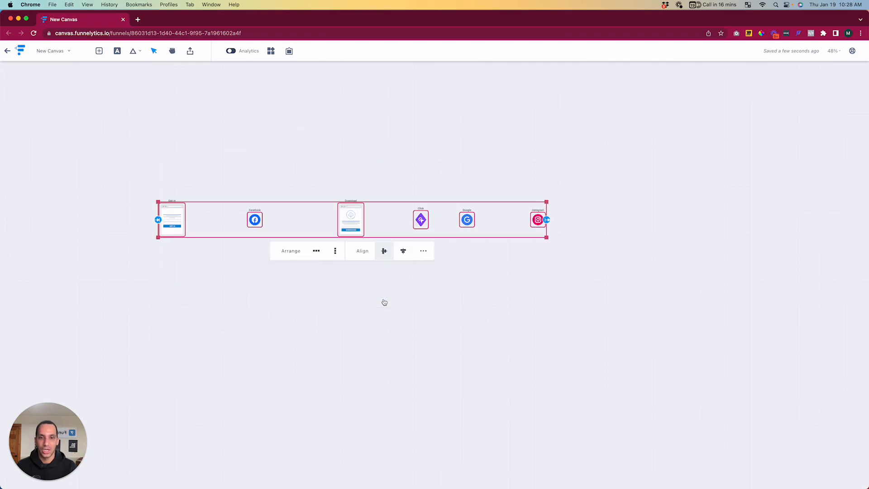
click(316, 251)
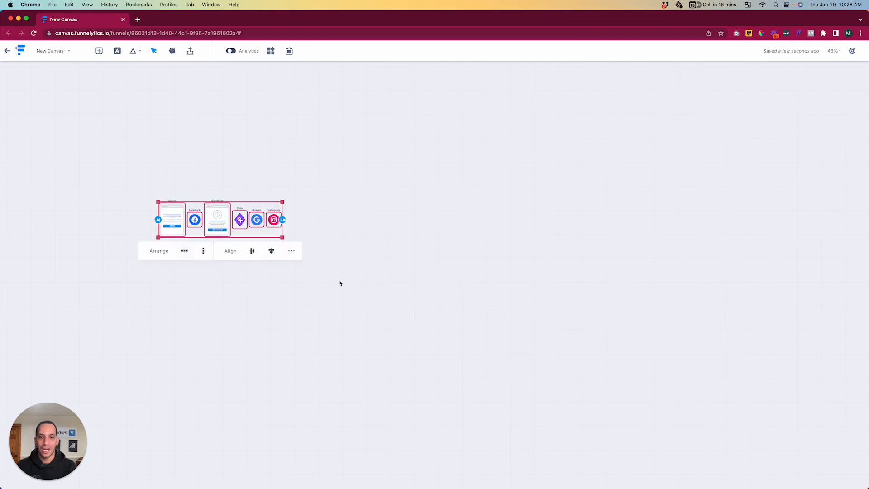
click(149, 298)
drag(116, 180, 333, 262)
click(417, 343)
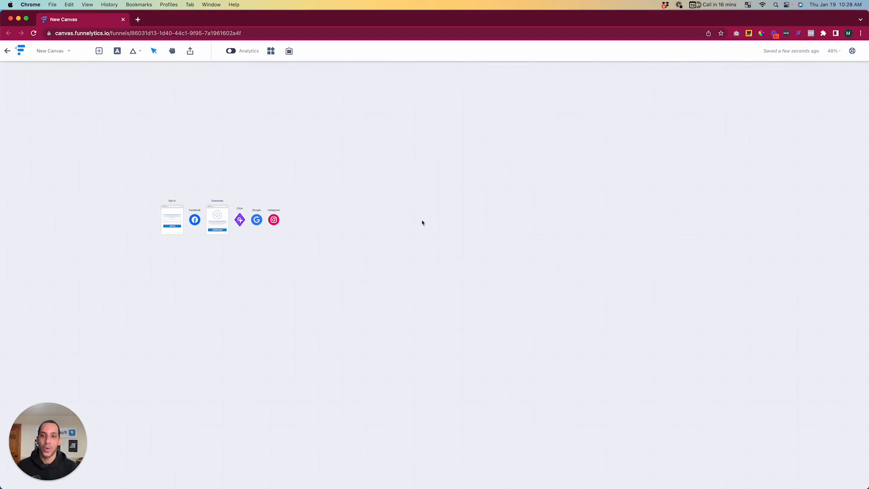
Move the whole row of six elements together to the upper middle of the canvas.
drag(355, 188, 110, 245)
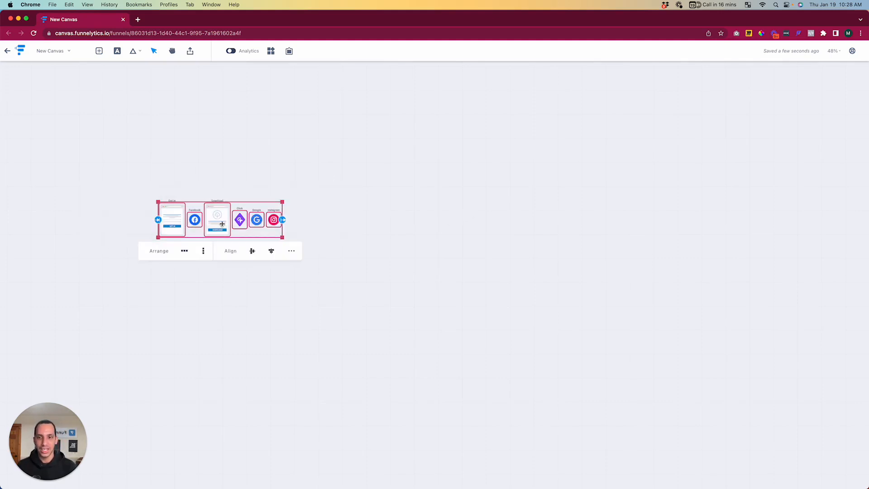
drag(221, 223, 407, 120)
click(379, 300)
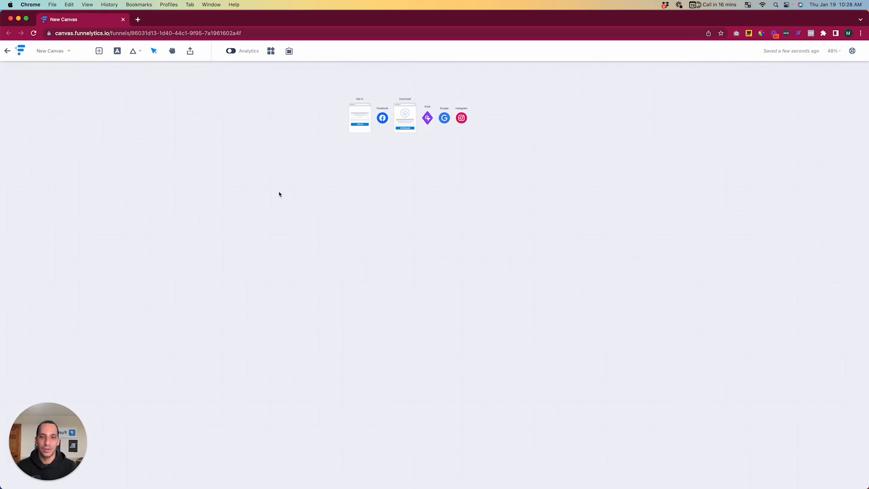
Add another Download page on the empty area of the canvas below the row.
right_click(392, 232)
click(422, 241)
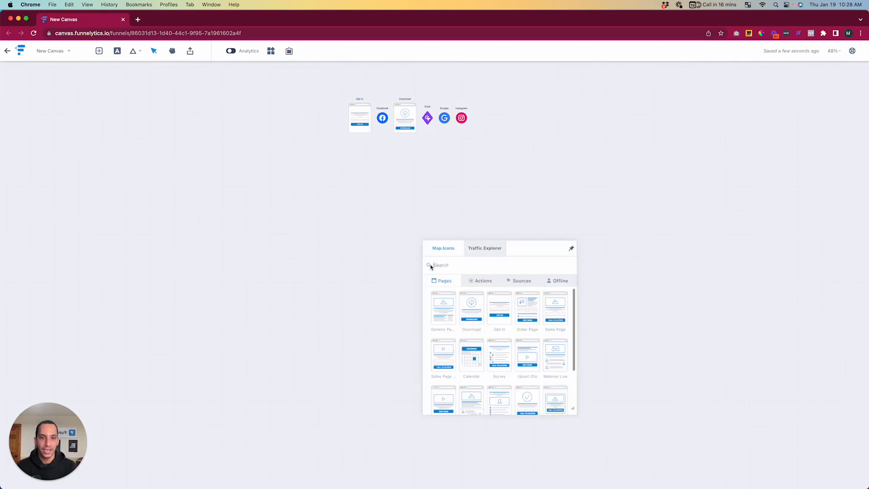
click(464, 308)
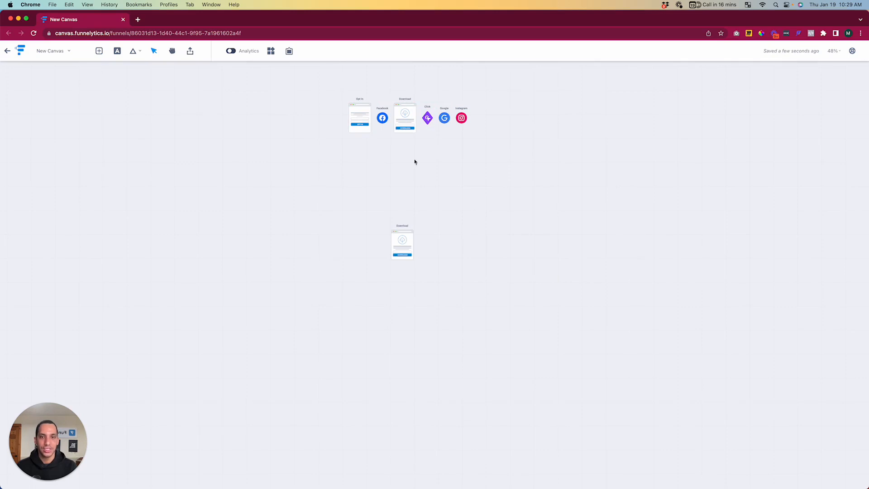
Move the Opt In page, the original Download page and the Click action out of the row, spreading them around the new Download page.
drag(359, 120, 285, 273)
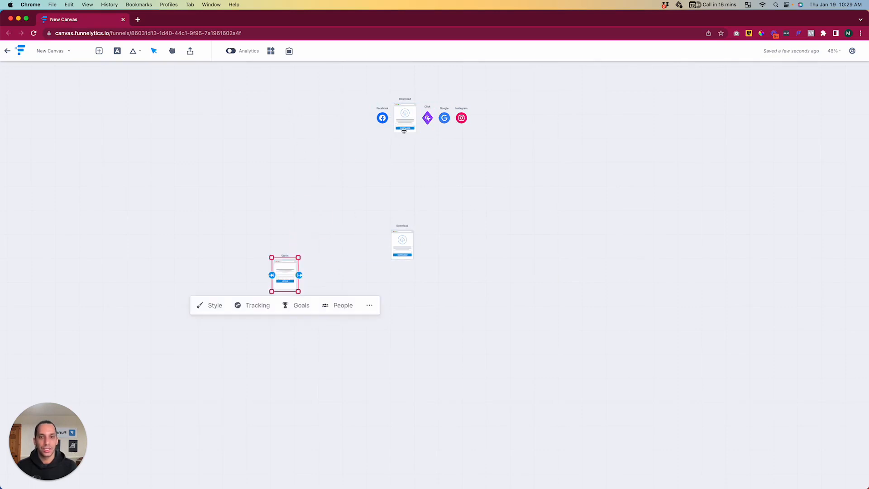
drag(405, 130, 165, 199)
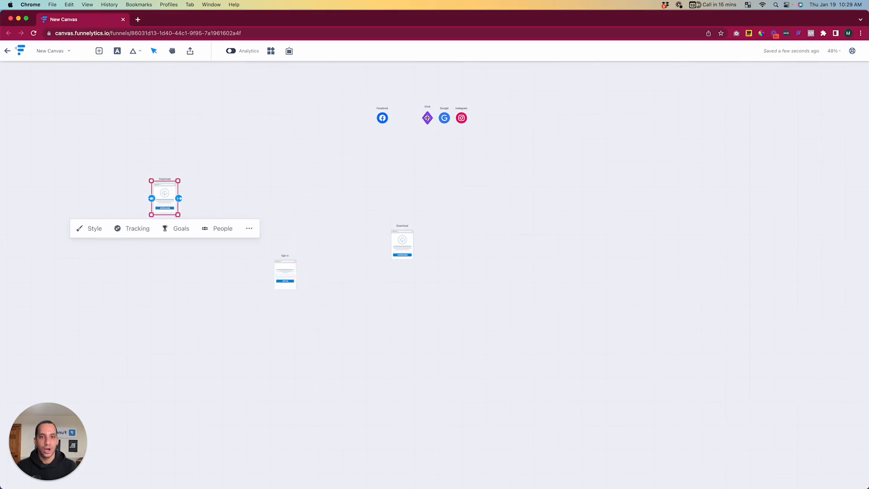
drag(428, 117, 557, 230)
click(499, 109)
drag(484, 103, 435, 129)
click(547, 74)
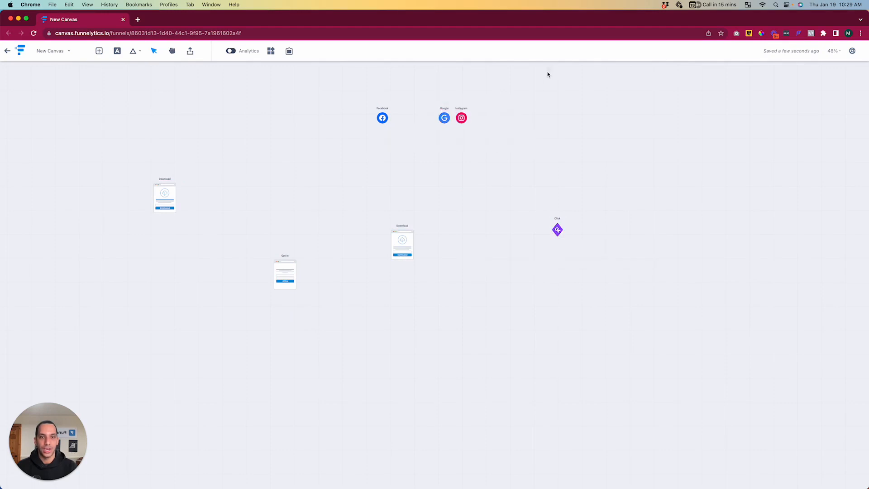
Arrange the Facebook, Google and Instagram sources into a compact, evenly spaced horizontal row.
drag(530, 89, 286, 153)
click(386, 139)
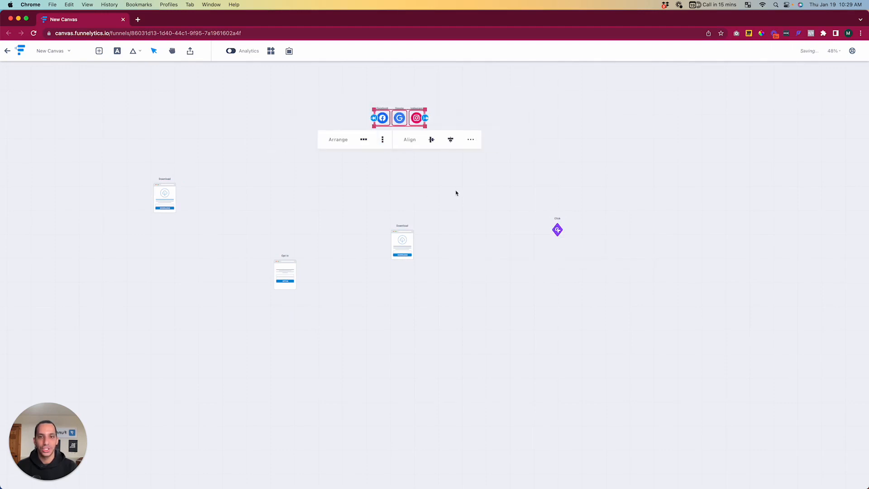
click(455, 199)
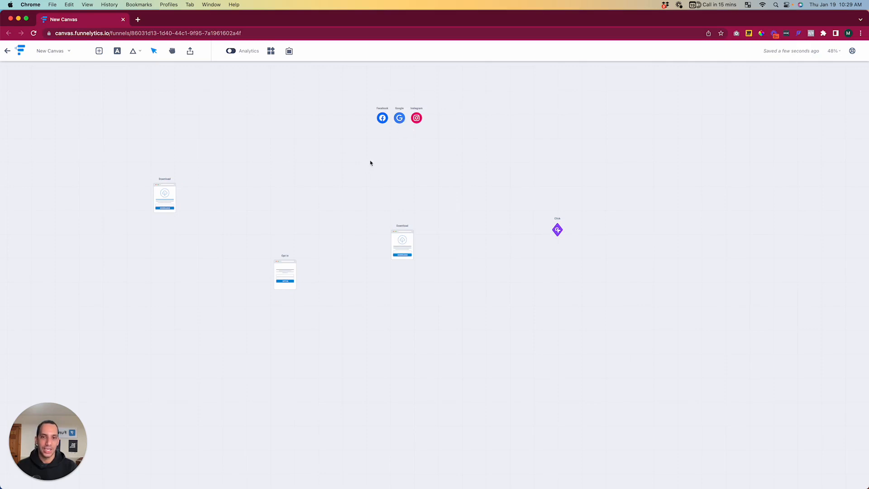
Connect the Facebook source and the Google source individually to the Download page below them.
click(386, 124)
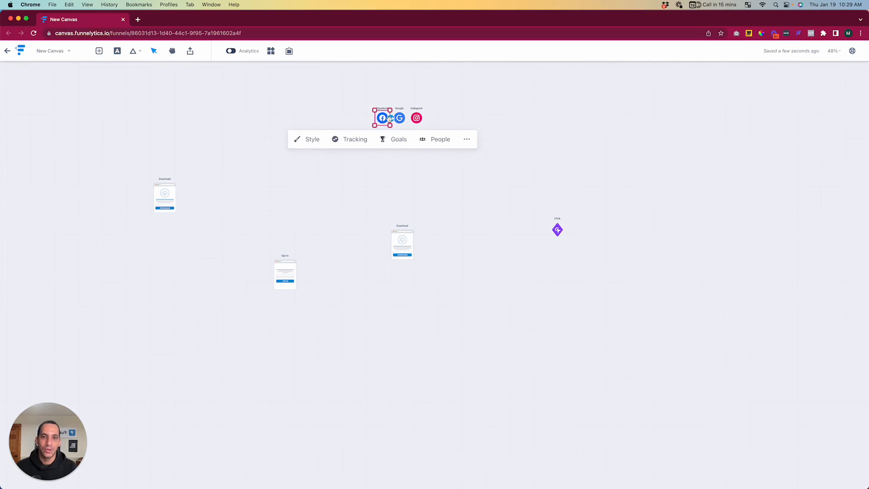
drag(385, 126, 401, 230)
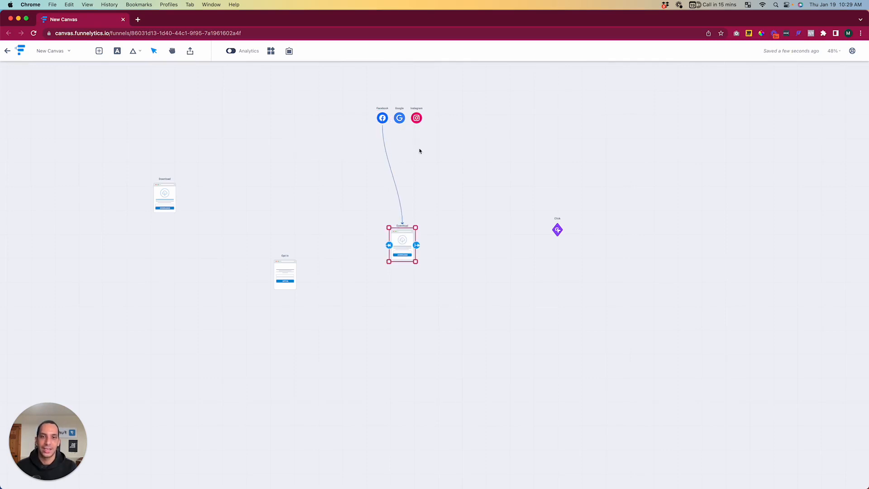
click(400, 123)
drag(401, 126, 402, 231)
click(394, 185)
click(531, 178)
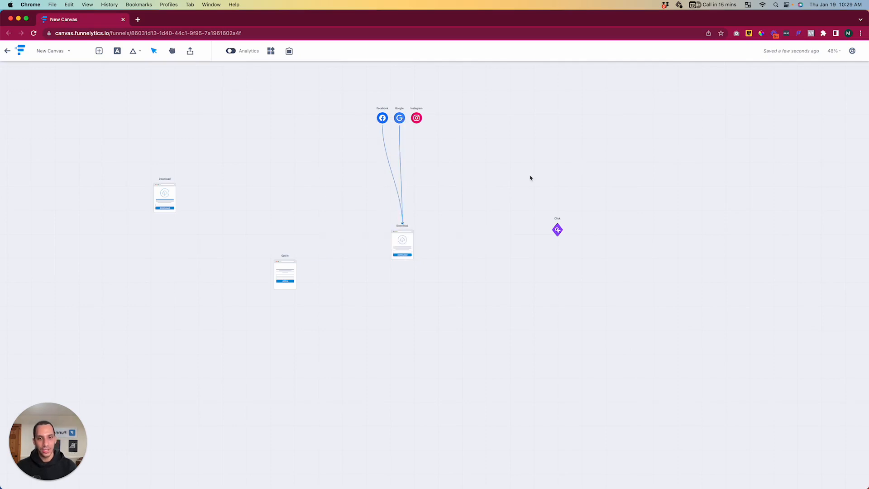
Select both connections from Facebook and Google to the Download page and delete them.
drag(453, 180, 351, 185)
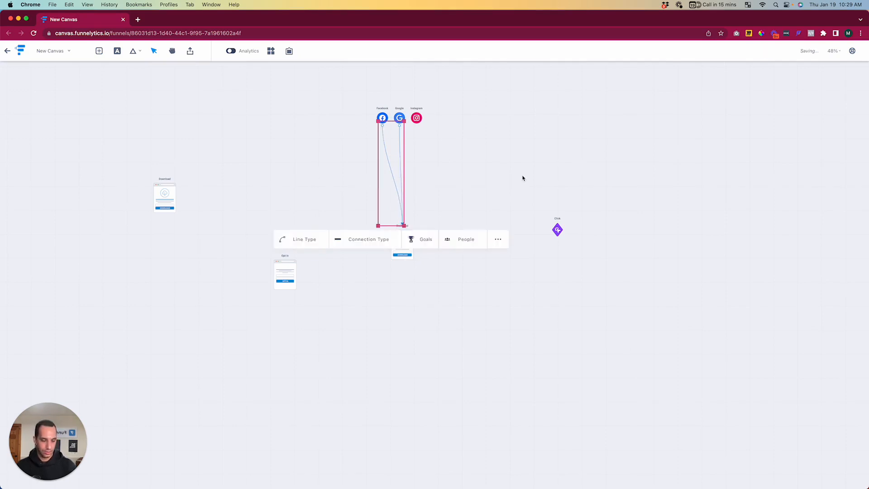
drag(522, 178, 344, 179)
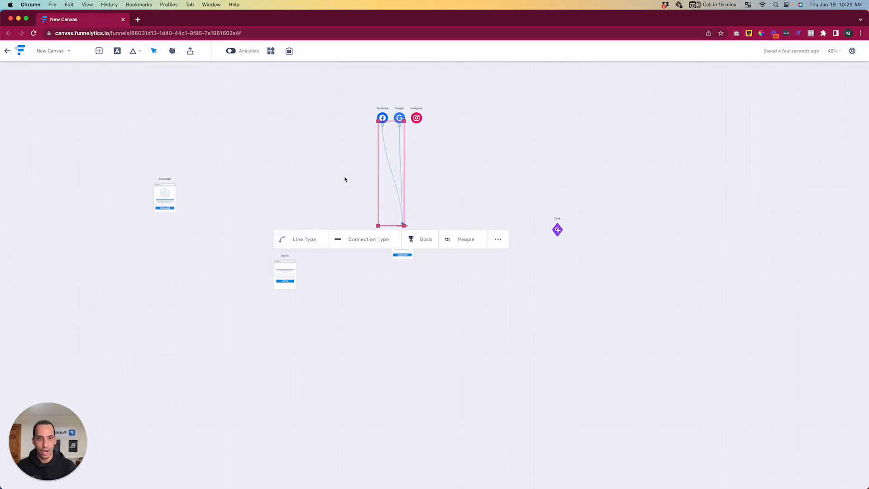
key(Delete)
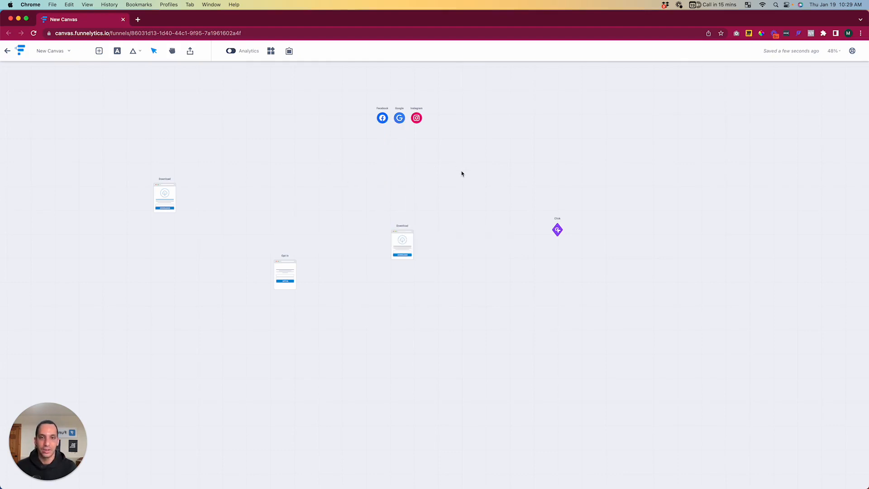
Connect the Facebook, Google and Instagram sources to the Download page in one go, and delete the three connections.
drag(503, 86, 359, 133)
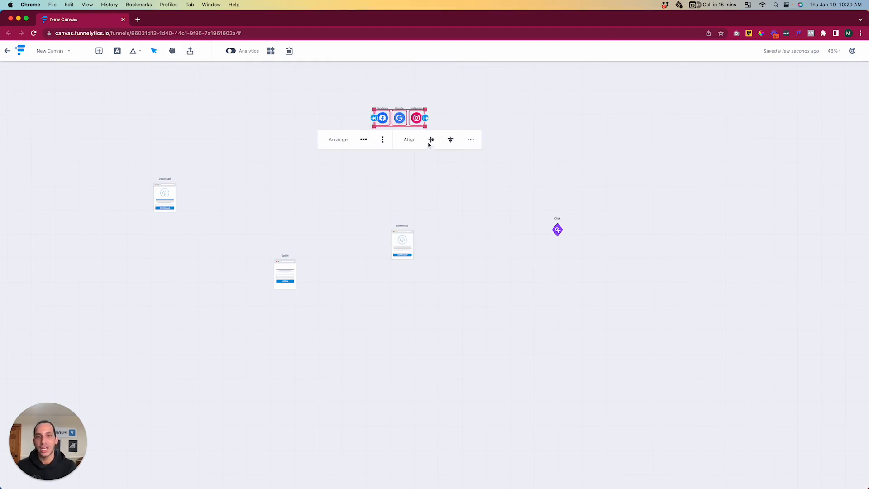
drag(425, 120, 404, 230)
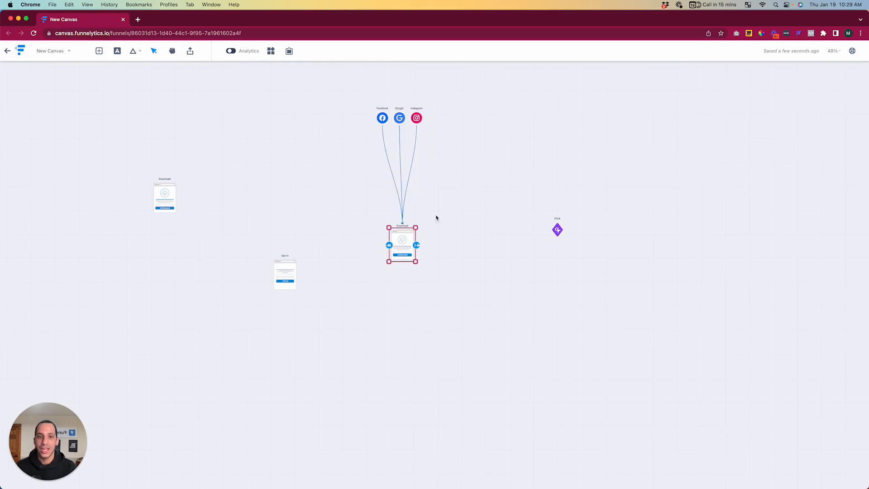
click(499, 153)
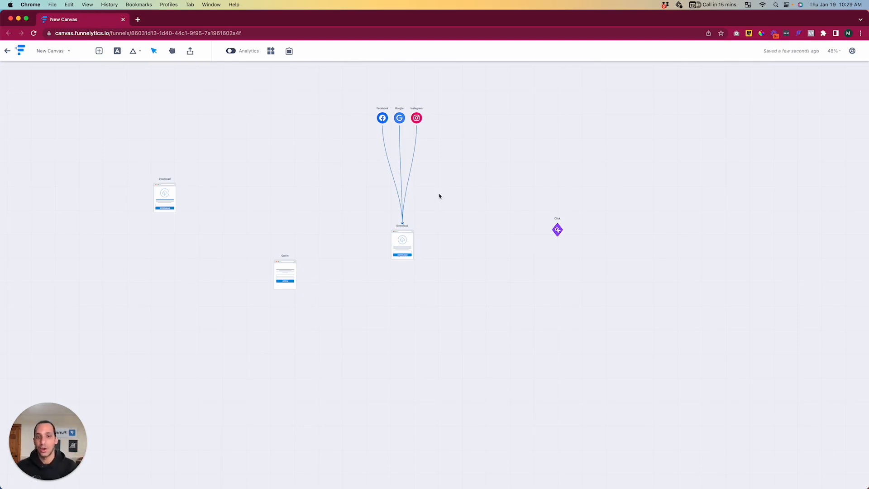
drag(482, 181, 307, 181)
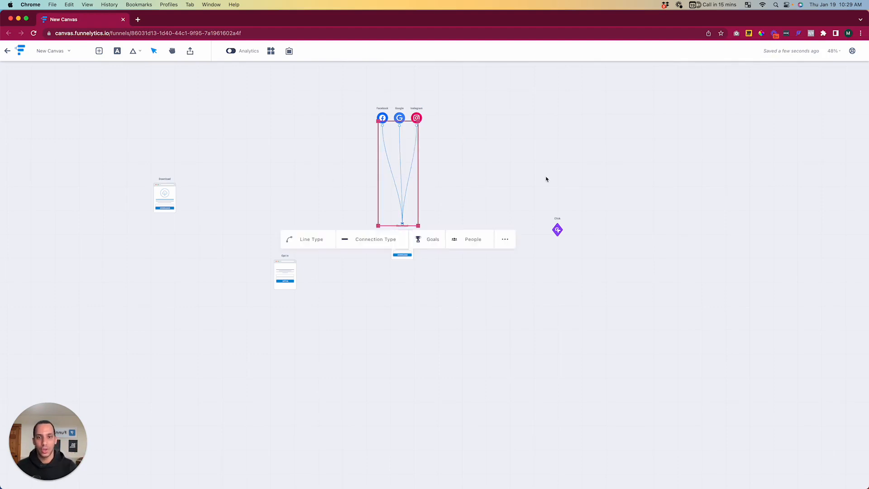
key(Delete)
Connect the Google source to the Opt In page and the Download page beside it together, and move the pair beneath the sources.
drag(412, 240, 294, 247)
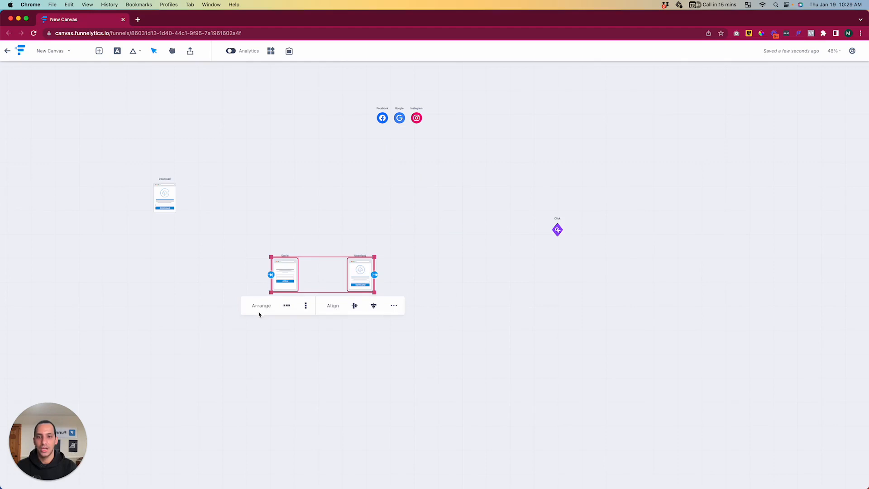
drag(271, 274, 399, 126)
drag(475, 243, 370, 271)
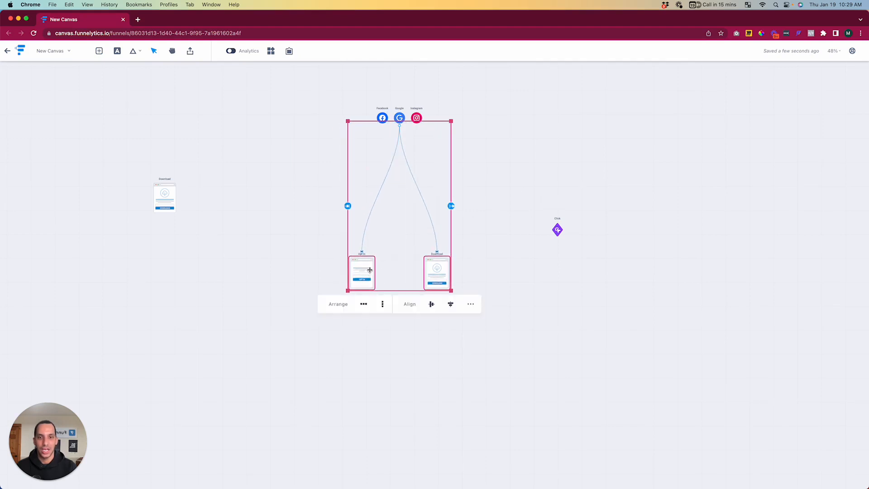
click(543, 141)
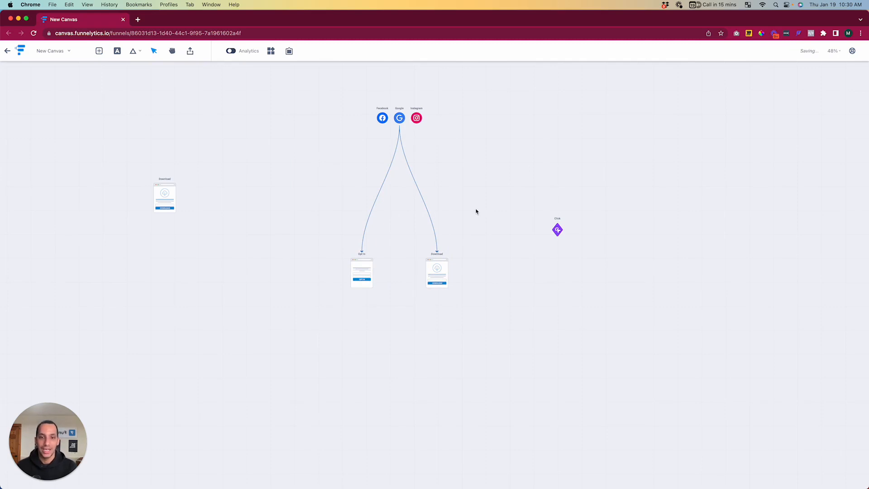
Delete Google's connections to the two pages, and connect all three sources at once to the Download page beside Opt In.
drag(474, 166, 312, 203)
key(BackSpace)
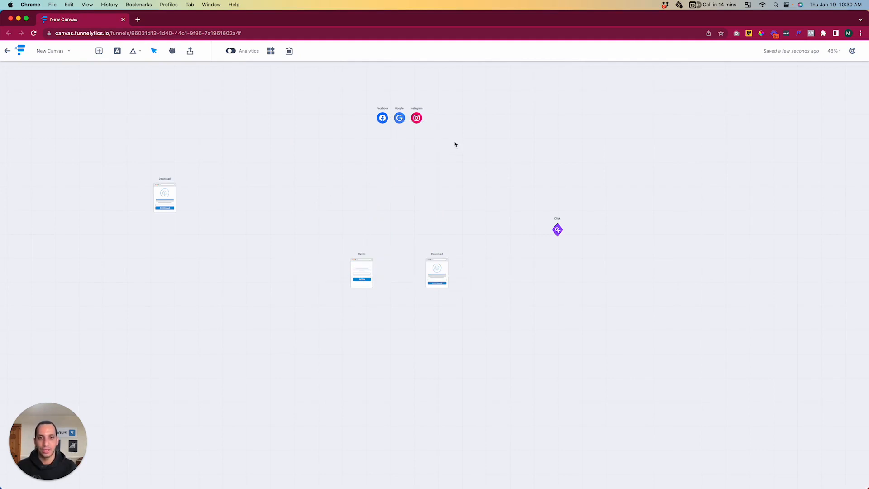
drag(475, 107, 436, 260)
click(475, 188)
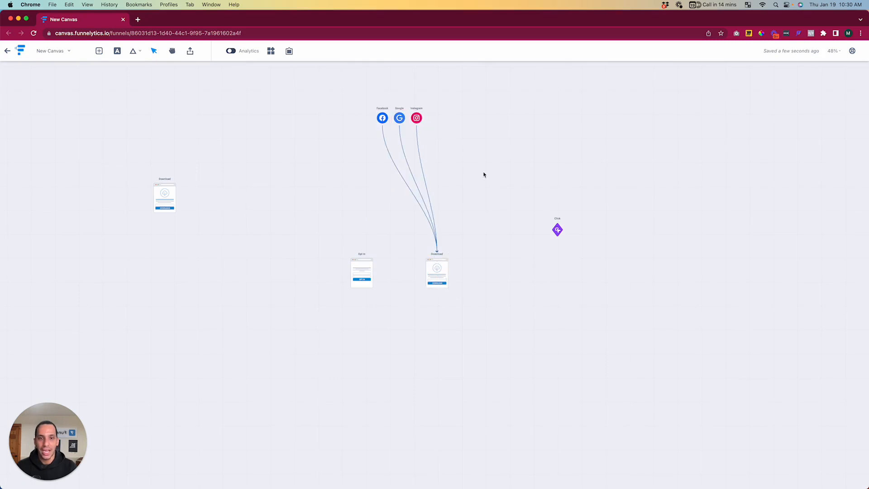
Set the connection type of all three source-to-Download connections to Skip steps.
click(405, 189)
click(372, 267)
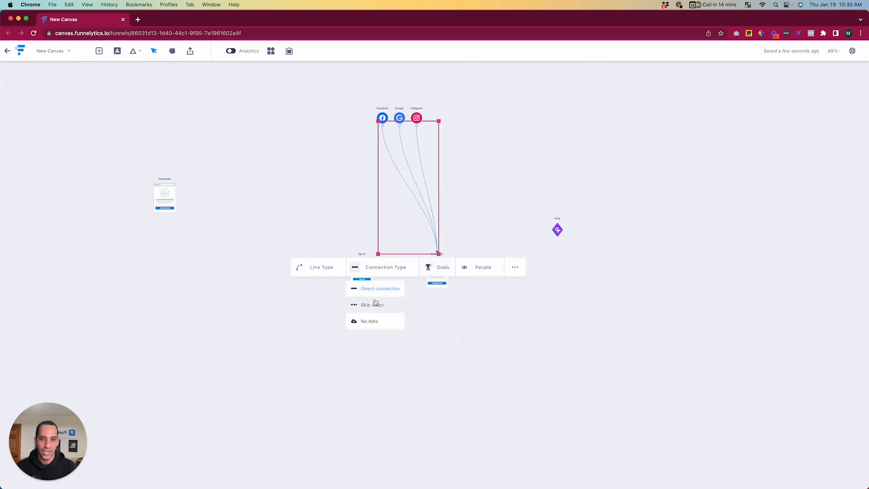
click(375, 304)
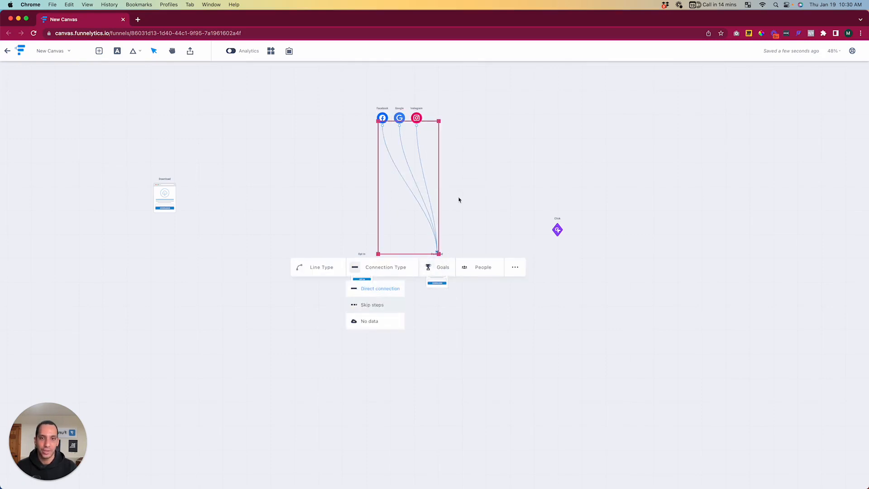
click(488, 181)
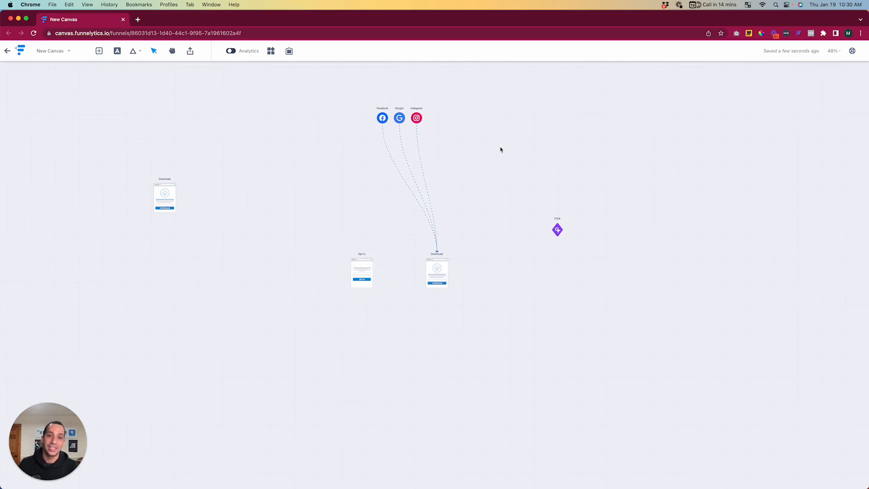
Scale the three traffic sources down slightly as a group, and delete their dotted connections to the Download page.
drag(491, 103, 545, 163)
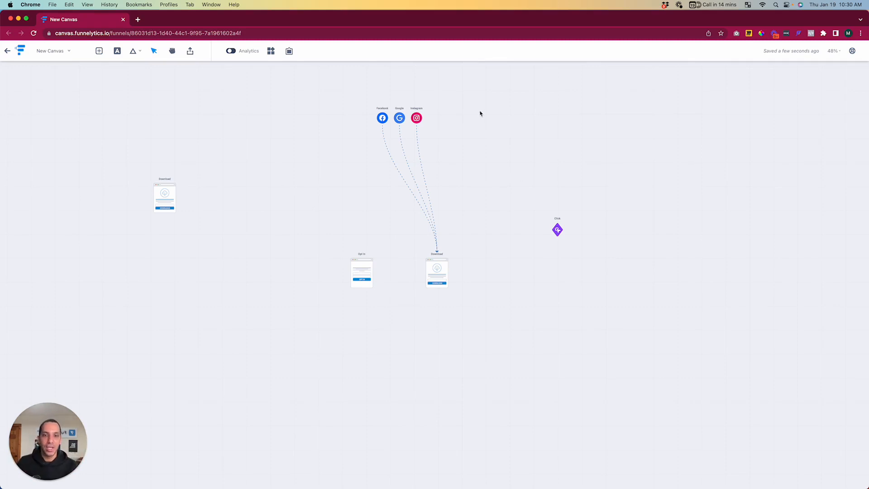
drag(477, 95, 333, 163)
click(500, 126)
drag(487, 102, 361, 130)
drag(439, 109, 440, 179)
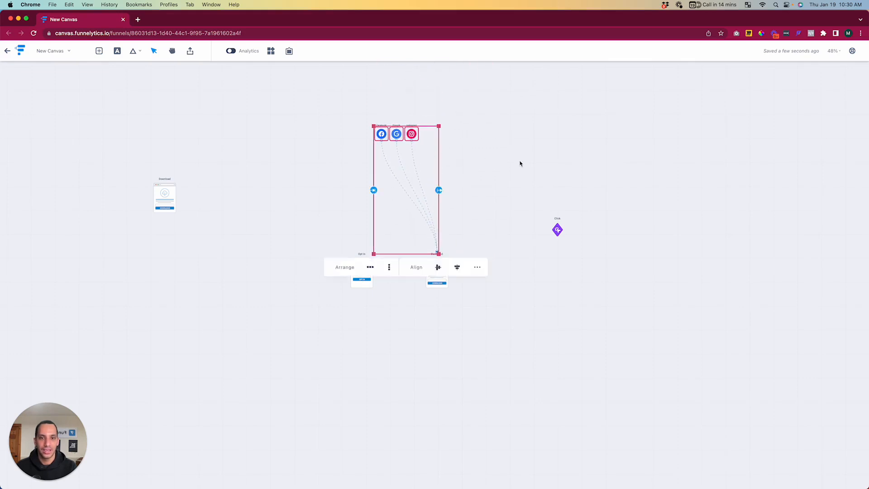
click(369, 200)
Enlarge the Facebook, Google and Instagram sources together until they are much bigger than the pages below.
drag(430, 123, 360, 155)
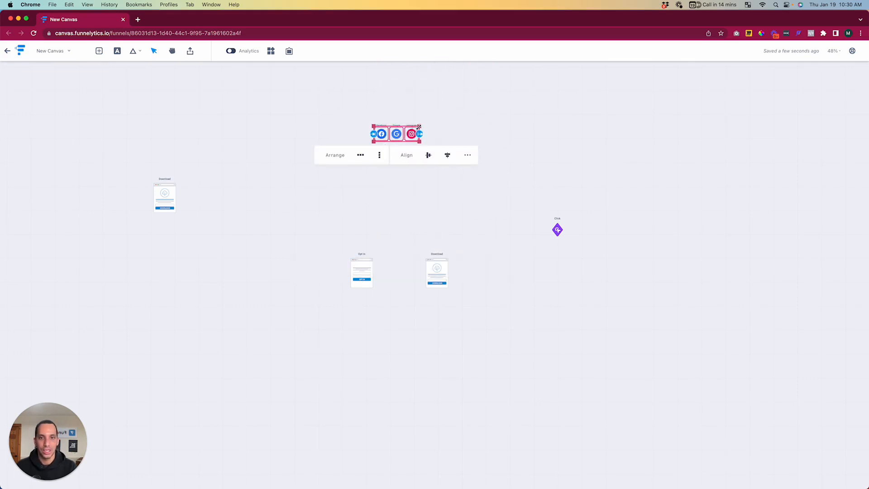
drag(419, 126, 472, 160)
click(559, 262)
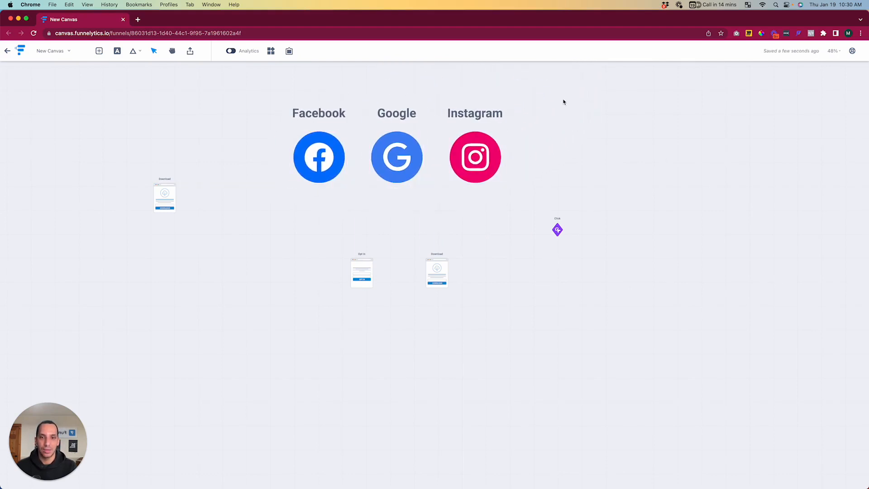
Scale Google and Instagram down together to a small size, and move Facebook away from them beside the stray Download page.
drag(564, 100, 412, 186)
drag(504, 129, 409, 171)
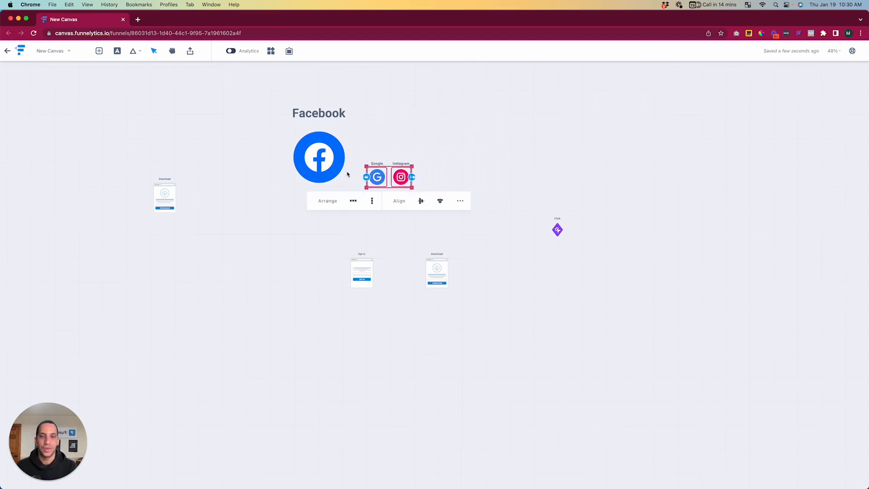
drag(312, 159, 247, 170)
click(191, 324)
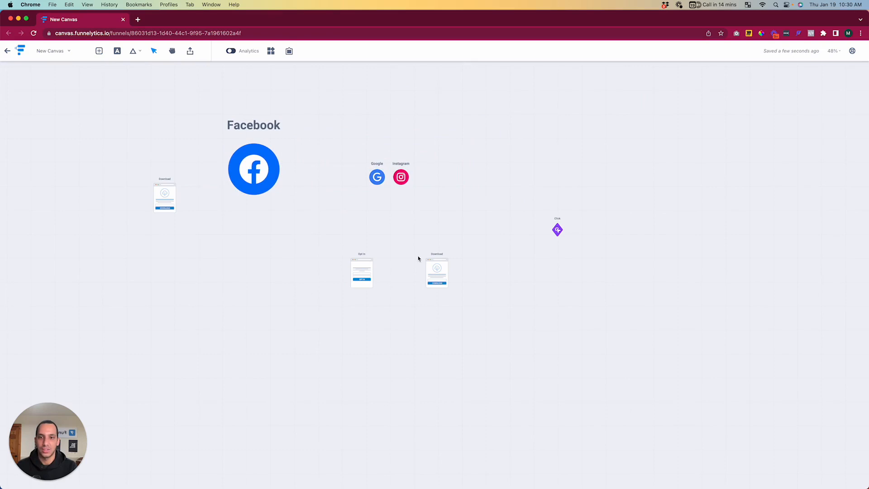
Move the Click action down beside the Download page that sits next to Opt In.
click(440, 267)
click(537, 268)
drag(559, 230, 524, 280)
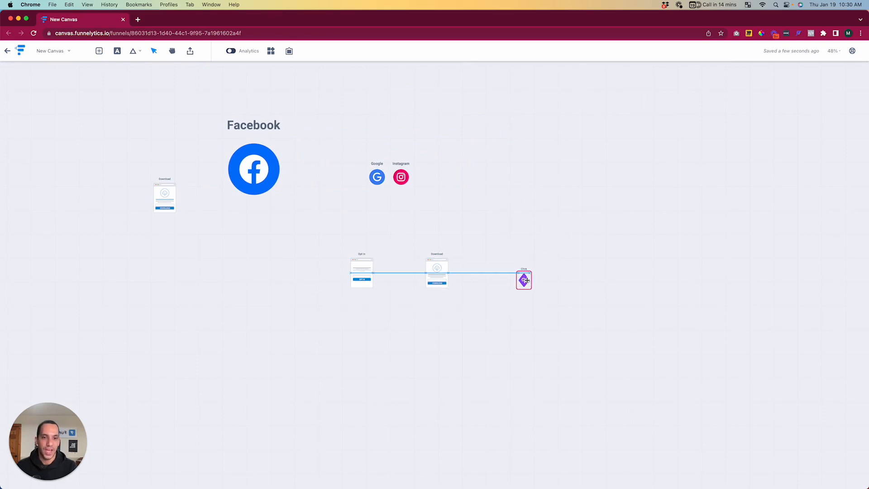
Connect the Download page to the Click action, then enlarge Click and line it up level with the page.
click(430, 272)
click(482, 278)
mouse_move(459, 273)
mouse_down()
mouse_move(524, 280)
mouse_move(620, 219)
mouse_up()
click(524, 280)
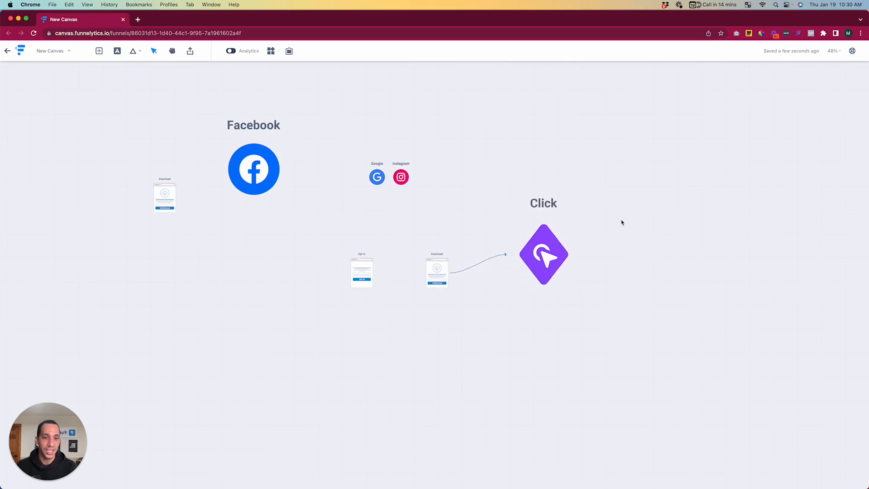
drag(538, 249, 566, 275)
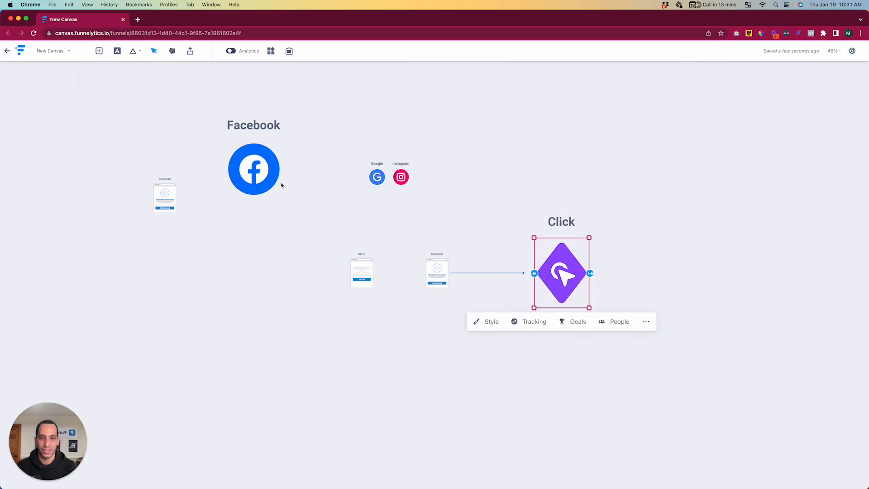
Move Facebook level with the Opt In page, and delete the stray Download page above it.
drag(259, 167, 234, 270)
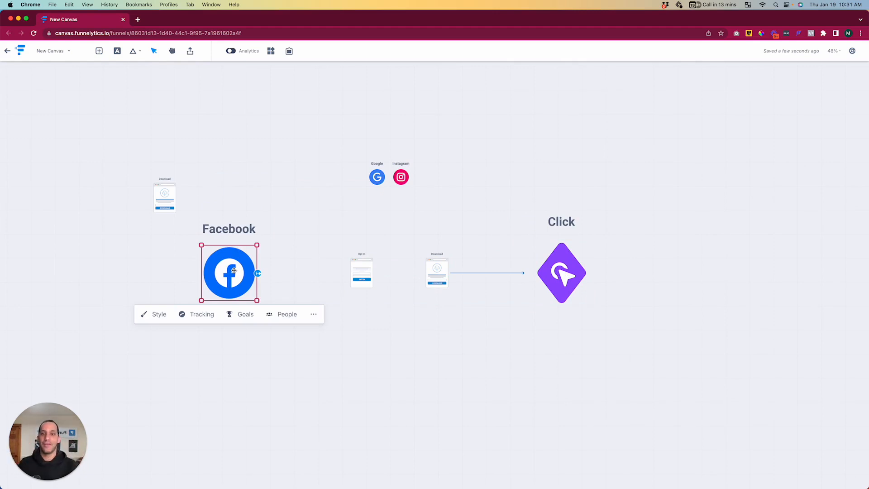
click(164, 192)
key(Delete)
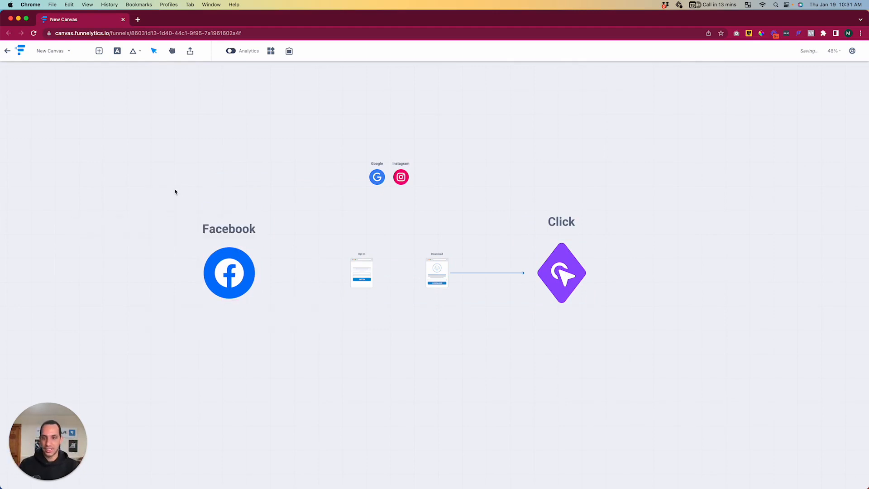
Draw a large rectangle around the Facebook source and center it horizontally on the icon.
key(r)
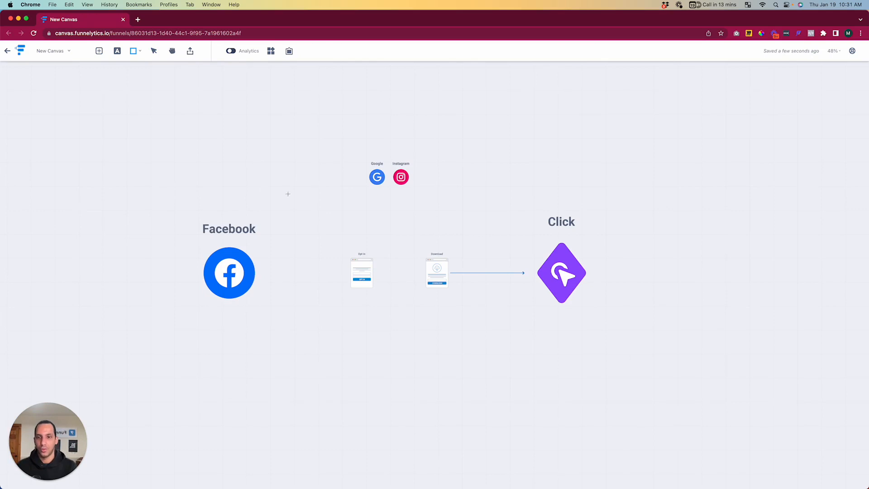
drag(287, 193, 127, 372)
drag(188, 361, 212, 352)
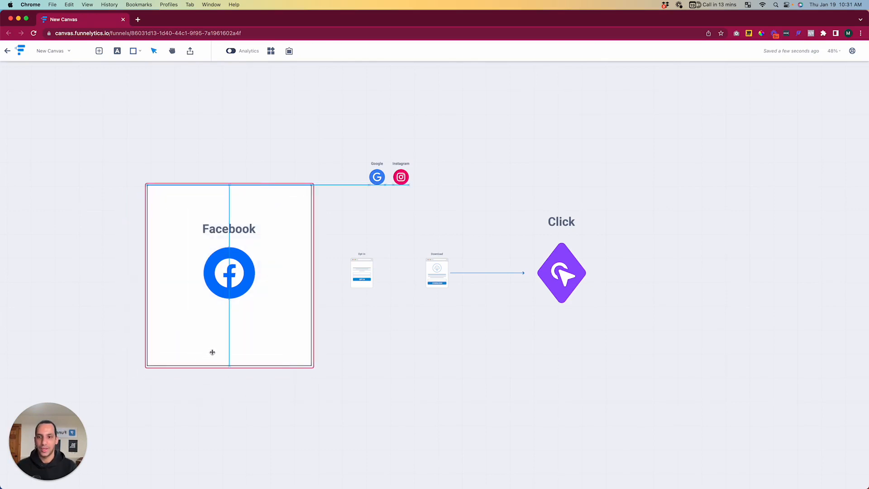
click(248, 144)
Add a text label reading Traffic just above the rectangle around Facebook.
key(t)
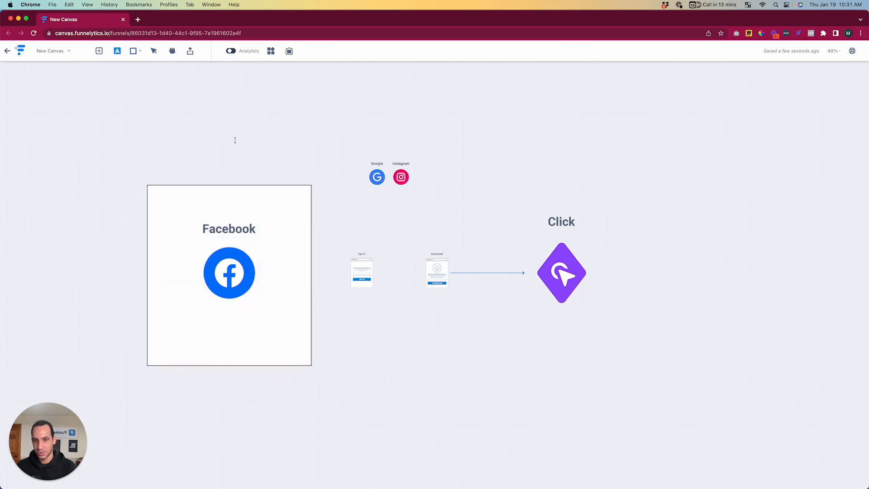
click(197, 154)
text(Tra)
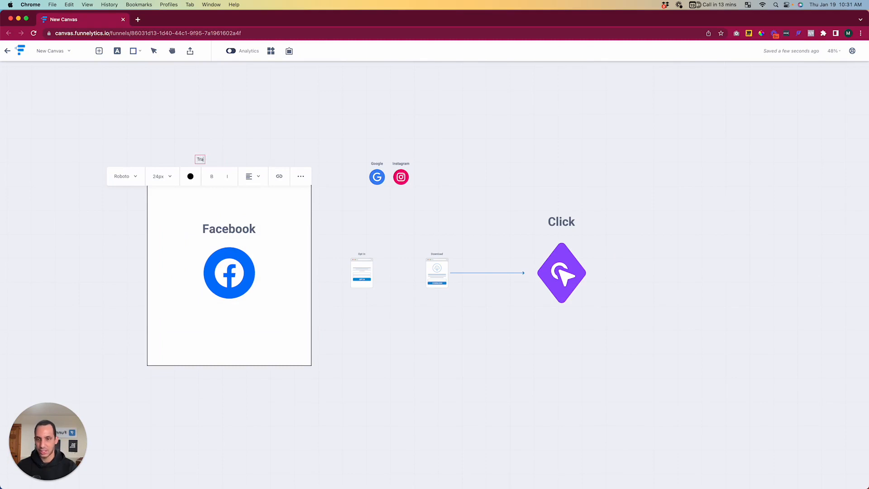
text(ffic)
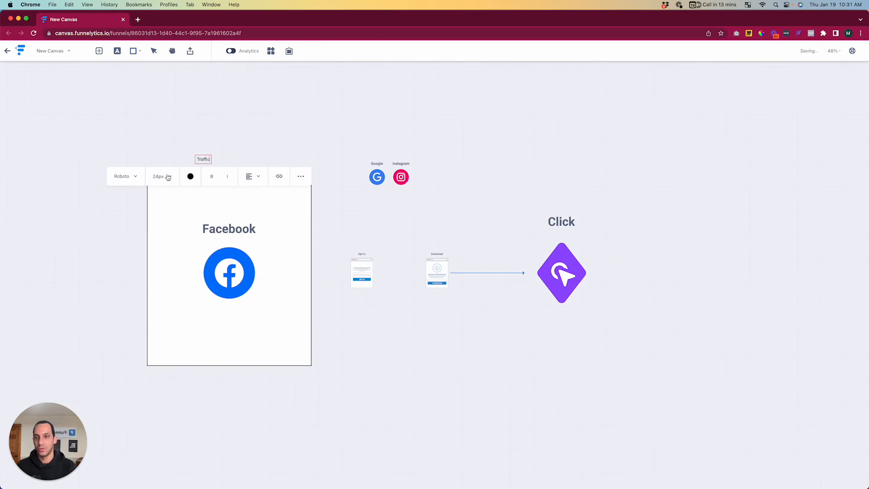
Set the Traffic label to a much larger font size and center it above the rectangle.
click(163, 176)
click(163, 318)
click(294, 149)
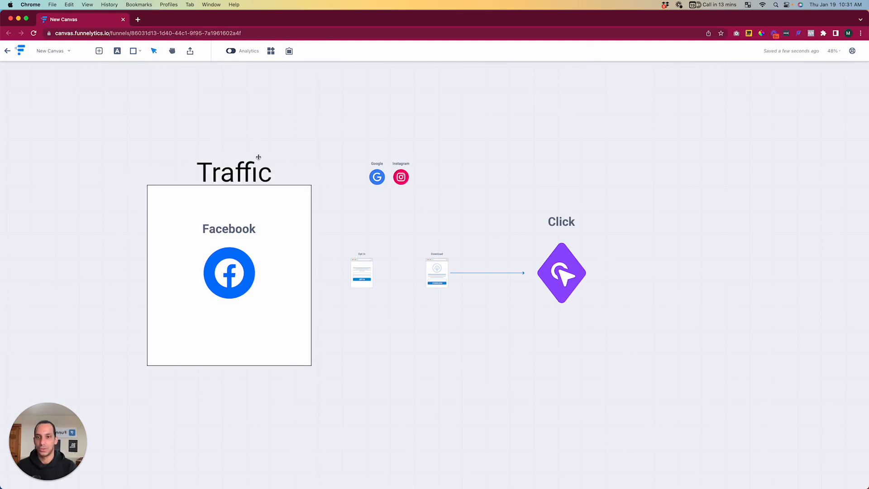
drag(244, 169, 238, 166)
Connect the Facebook source to the Opt In page.
click(240, 276)
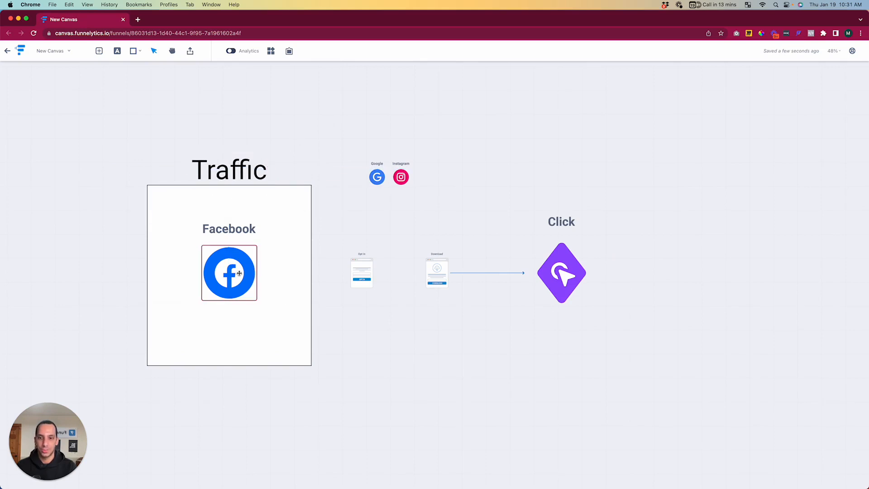
drag(257, 274, 361, 271)
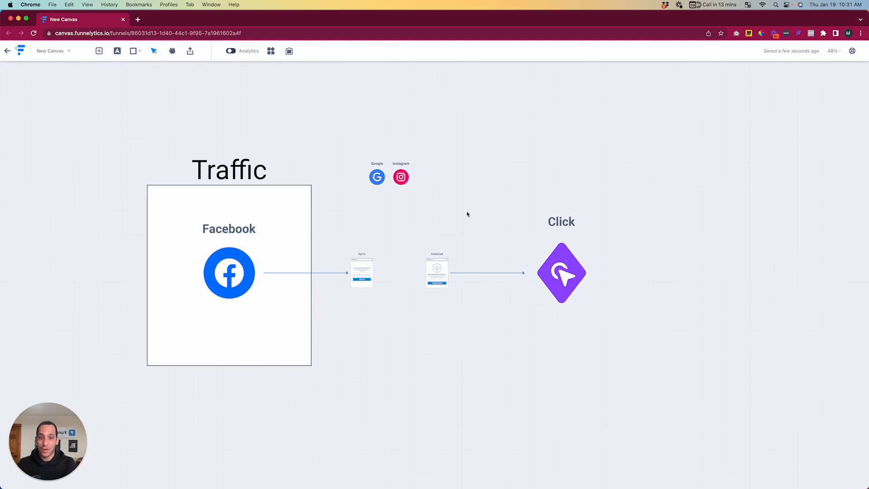
Replace the Opt In page's icon with a thumbnail captured from the URL funnelytics.io.
click(362, 272)
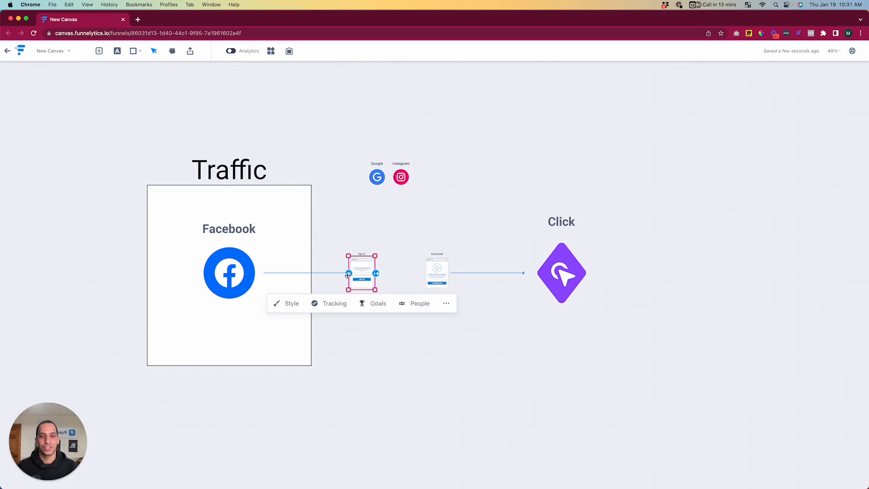
click(288, 304)
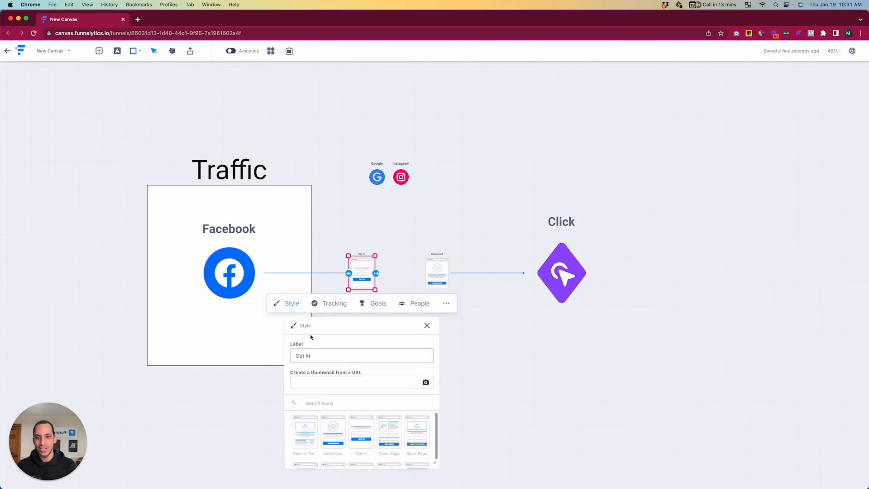
click(323, 384)
text(funnelyt)
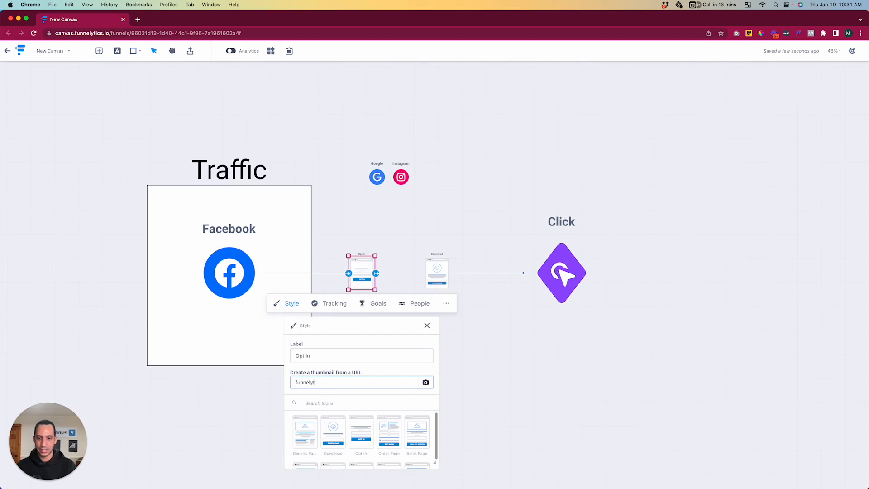
text(ics.io)
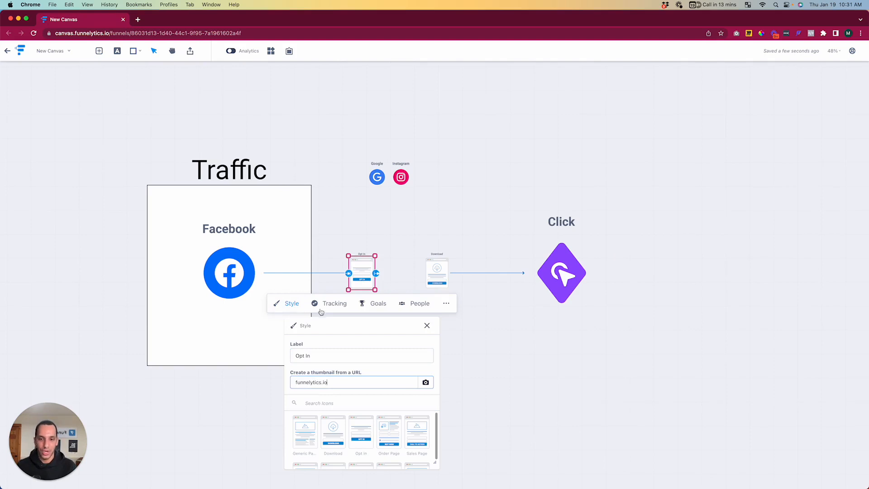
click(425, 383)
Relabel the Opt In page as Homepage and enlarge it until it is slightly taller than the Click action.
triple_click(365, 355)
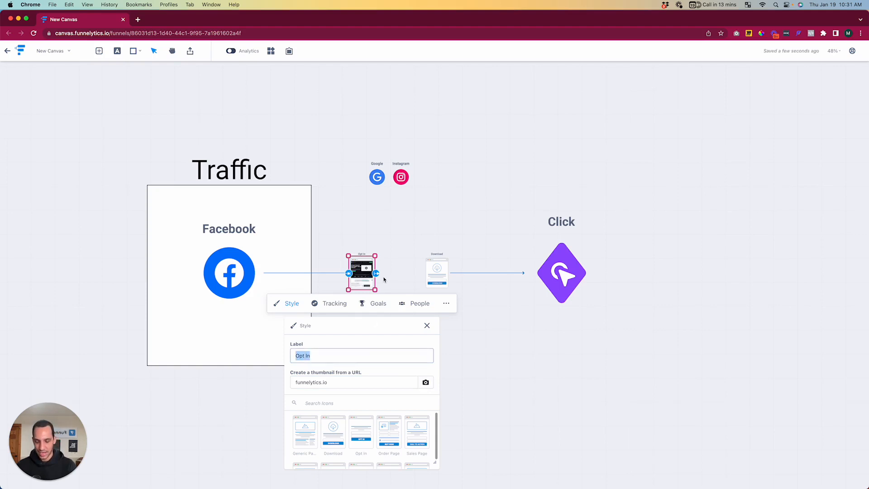
text(Homepage)
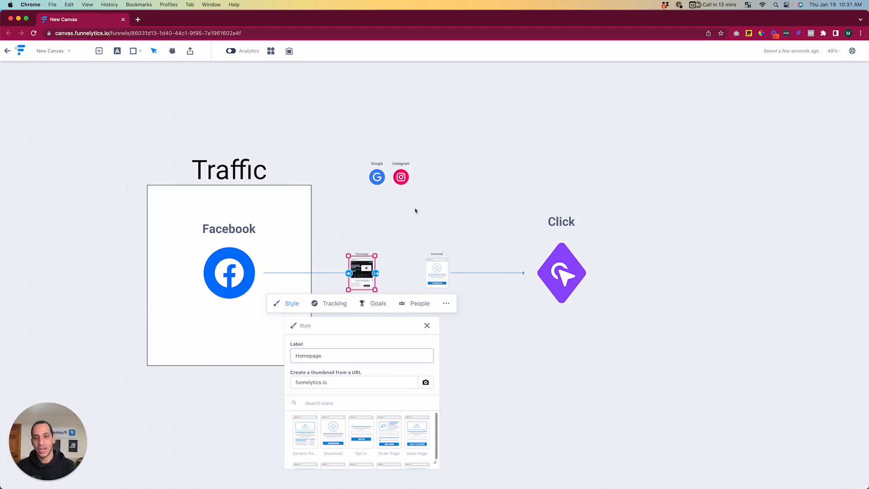
drag(375, 256, 347, 294)
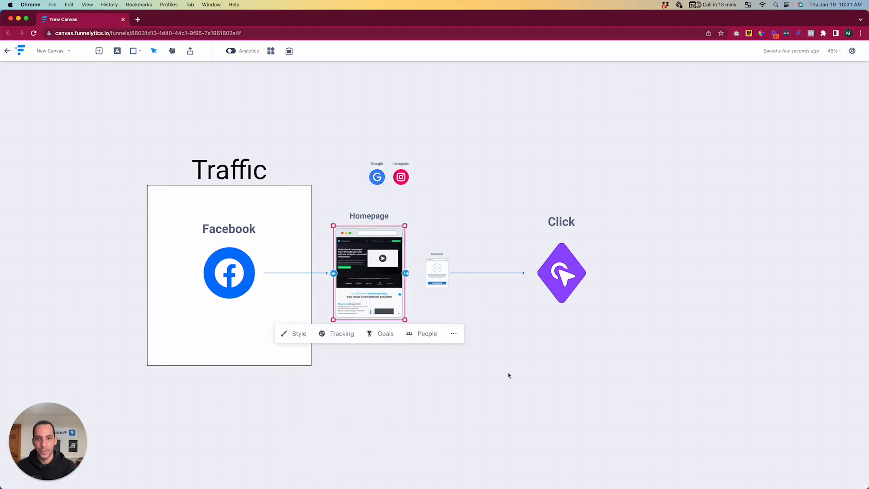
click(508, 375)
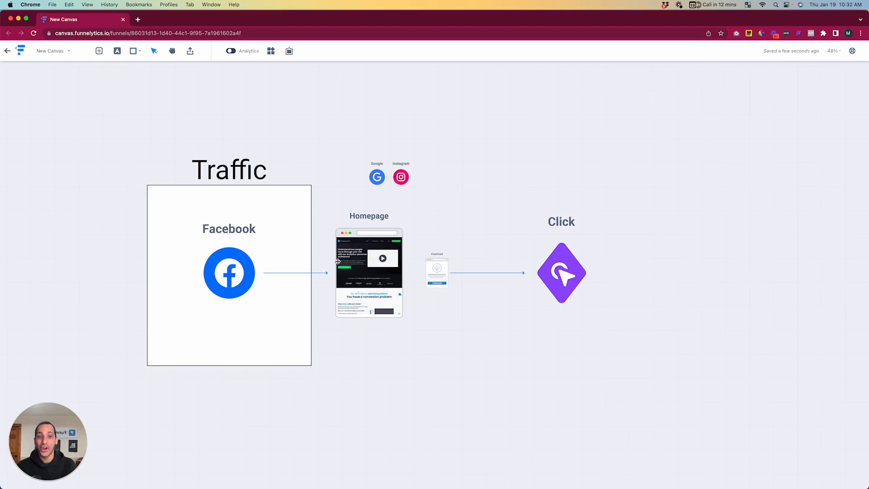
Add the custom Funnelytics logo icon from the page icons to the empty area above the Click action.
right_click(545, 122)
click(574, 132)
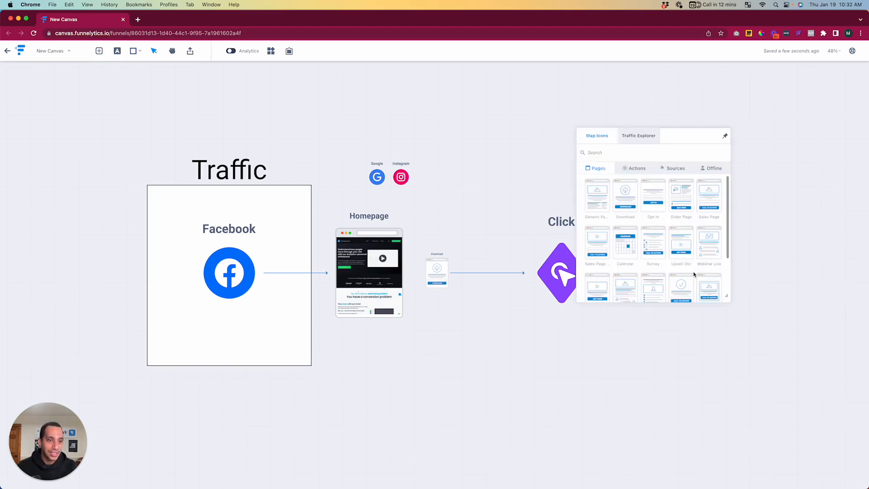
scroll(693, 274, down, 5)
click(627, 264)
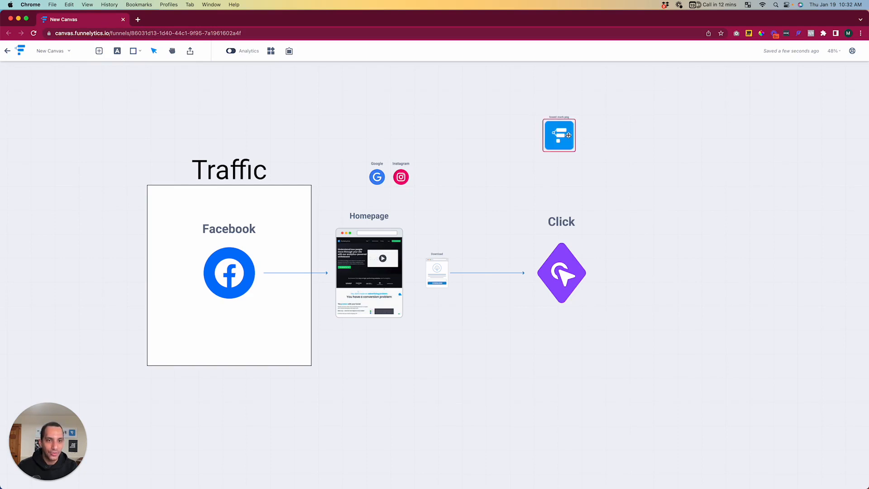
Center the Funnelytics logo above the Click action, and move Google and Instagram together higher above the Homepage.
drag(569, 135, 571, 139)
click(625, 138)
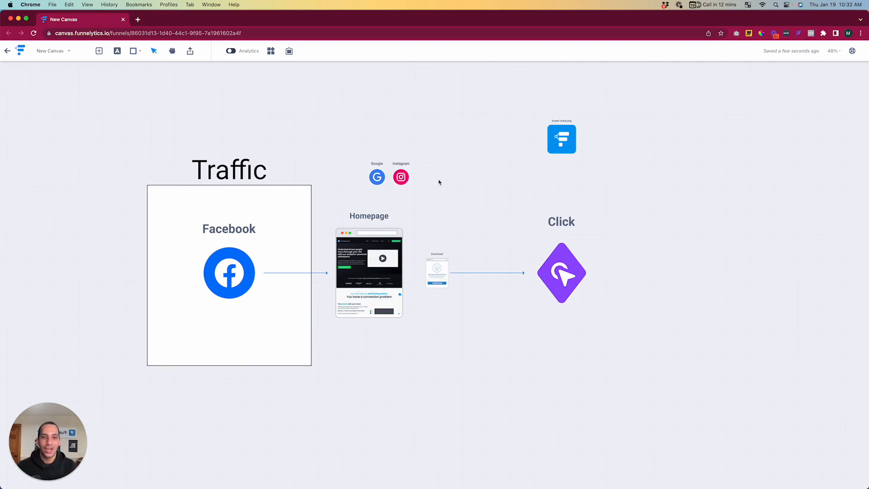
drag(448, 157, 395, 118)
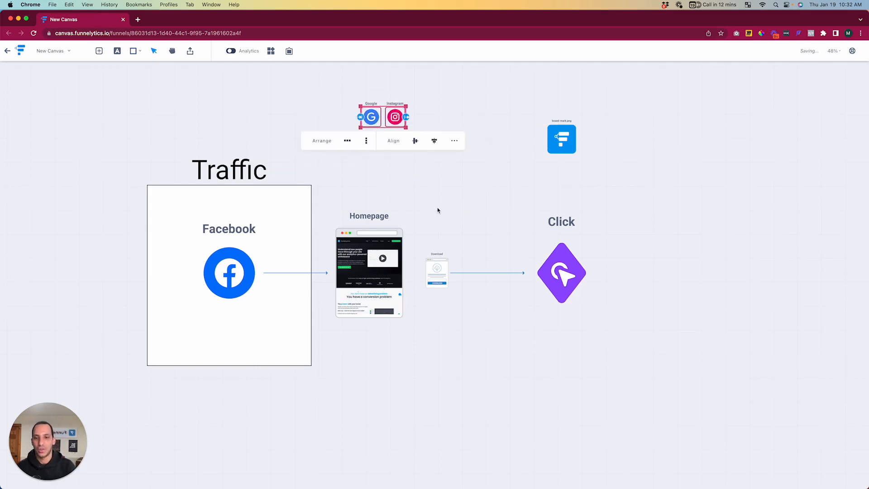
Delete the rectangle around Facebook and the Traffic text above it.
click(294, 202)
key(Delete)
click(250, 171)
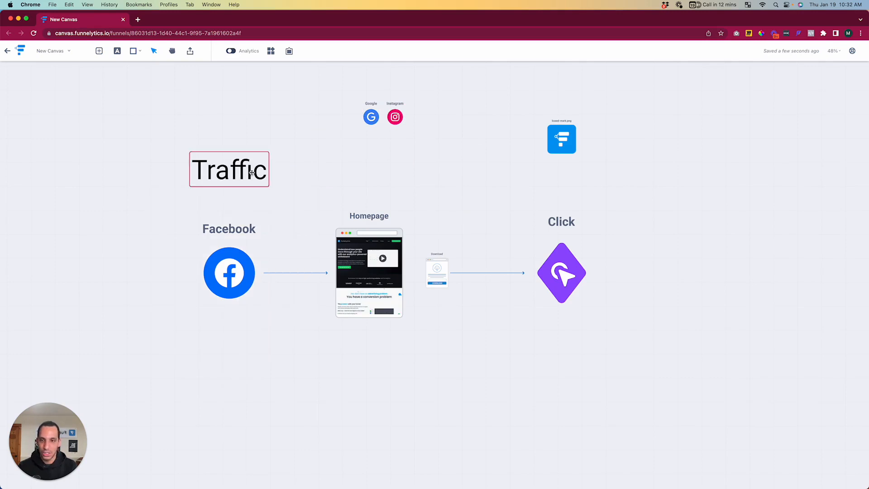
key(Delete)
Move Facebook farther from the Homepage and shrink it to about the size of the Google and Instagram icons.
drag(239, 270, 192, 263)
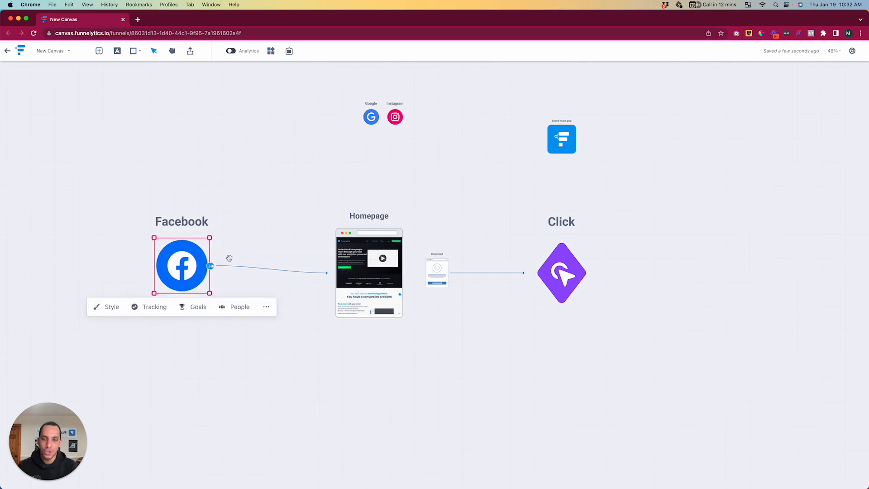
click(284, 221)
click(164, 281)
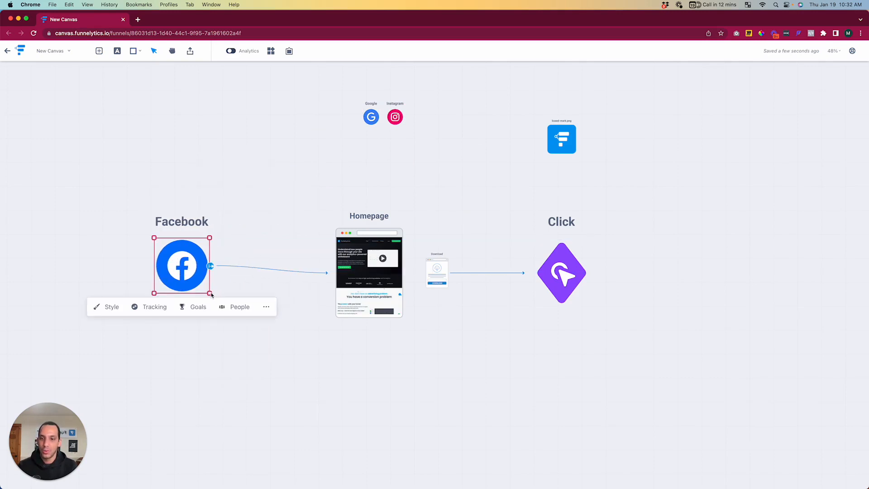
drag(210, 293, 172, 274)
Detach the arrow end of Facebook's connection from the Homepage.
click(319, 273)
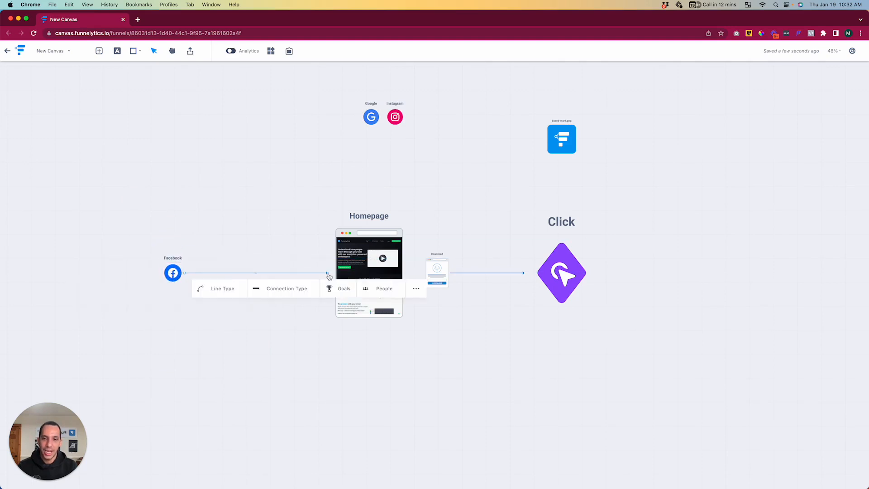
mouse_move(328, 275)
mouse_down()
mouse_move(357, 234)
mouse_move(360, 290)
mouse_move(364, 244)
mouse_move(305, 253)
mouse_move(345, 268)
mouse_move(341, 241)
mouse_move(364, 233)
mouse_move(362, 312)
mouse_move(401, 283)
mouse_move(369, 256)
mouse_move(358, 272)
mouse_move(367, 275)
mouse_move(334, 276)
mouse_up()
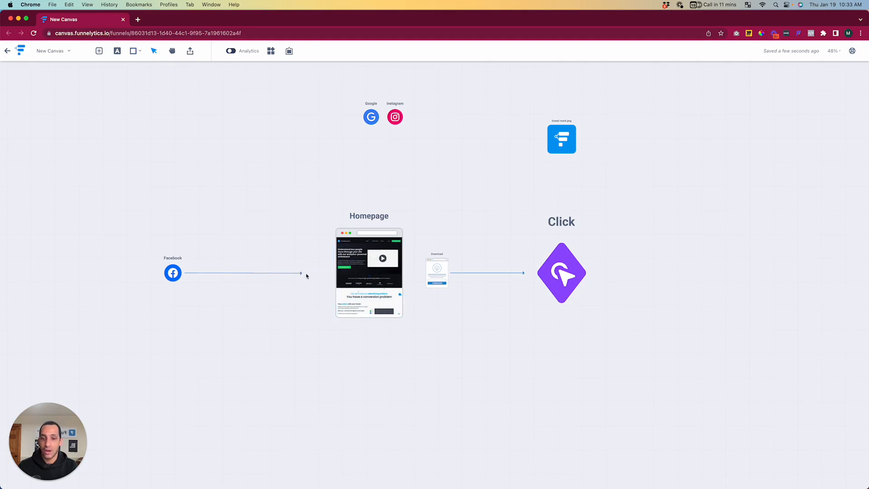
Reattach the Facebook connection's arrow end to the Homepage, and move Facebook farther away, level with the page.
drag(188, 275, 148, 251)
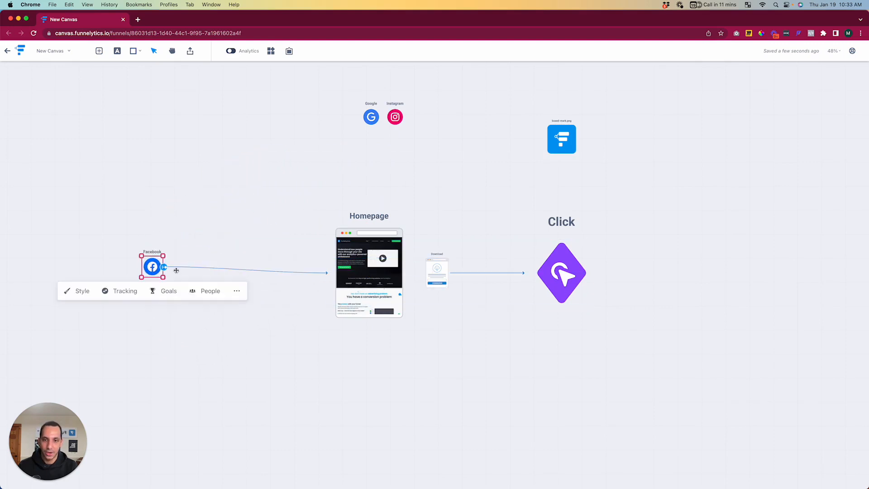
click(326, 273)
mouse_move(327, 273)
mouse_down()
mouse_move(369, 231)
mouse_move(366, 274)
mouse_move(334, 274)
mouse_up()
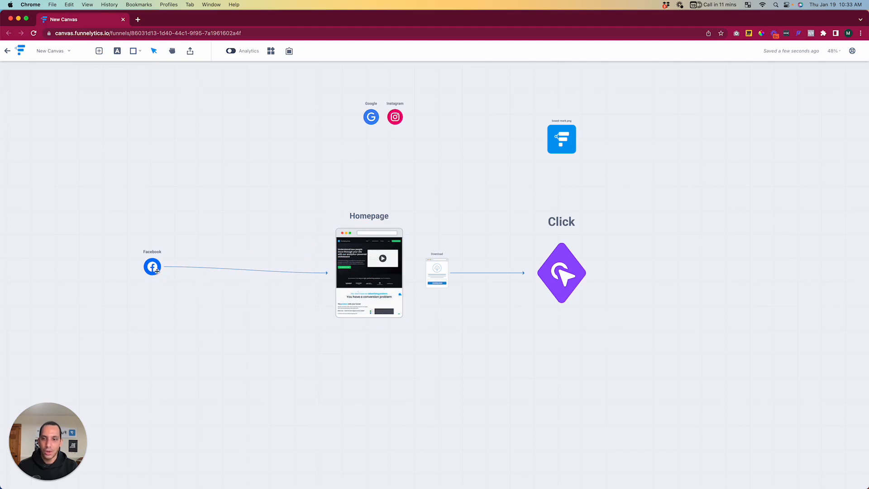
drag(157, 270, 120, 273)
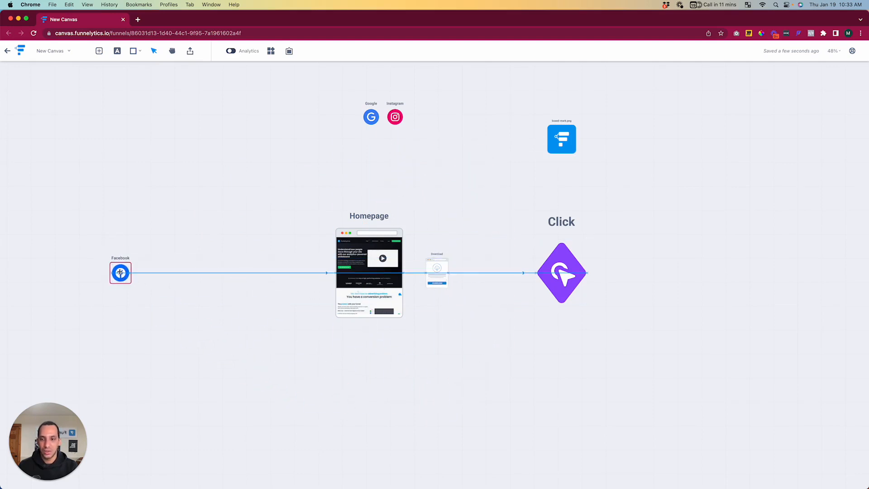
Move the Facebook connection's arrow end off the Homepage's fixed side point onto the page itself, and move Facebook higher than the page.
click(252, 296)
click(318, 275)
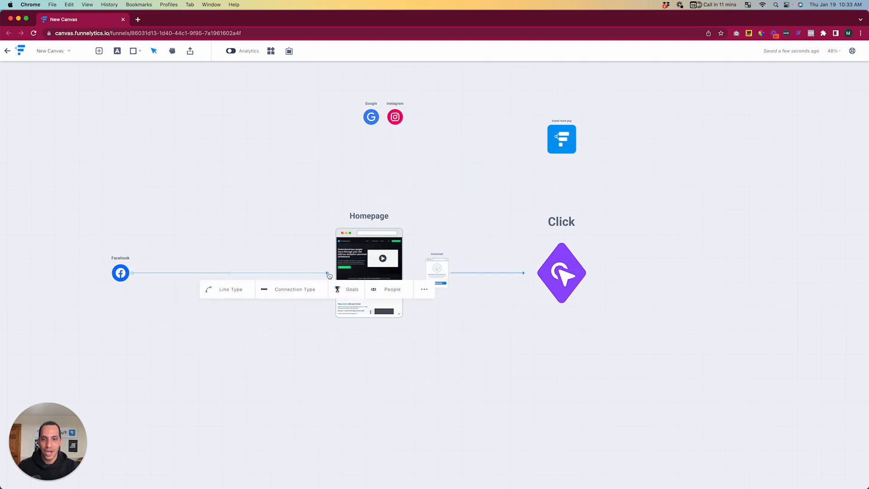
drag(328, 273, 338, 259)
drag(124, 278, 146, 168)
click(200, 137)
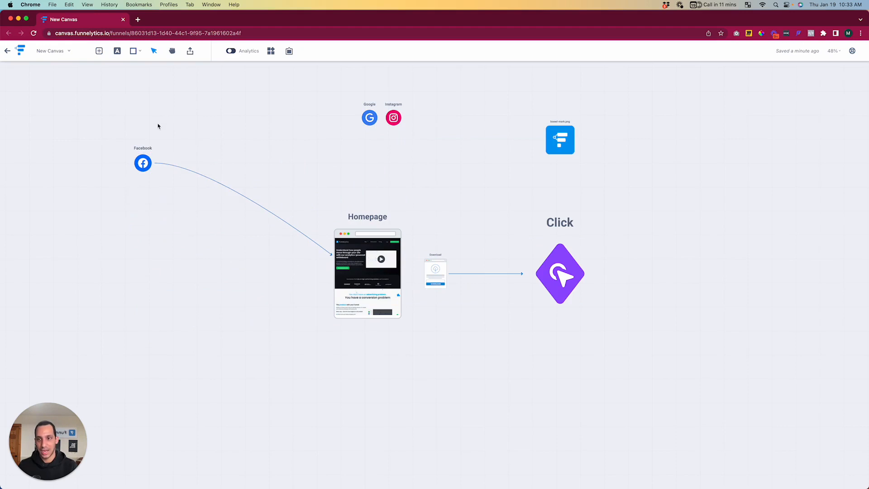
Paste a dozen copies of the Facebook icon around and below the original.
drag(158, 126, 131, 256)
click(65, 207)
click(142, 164)
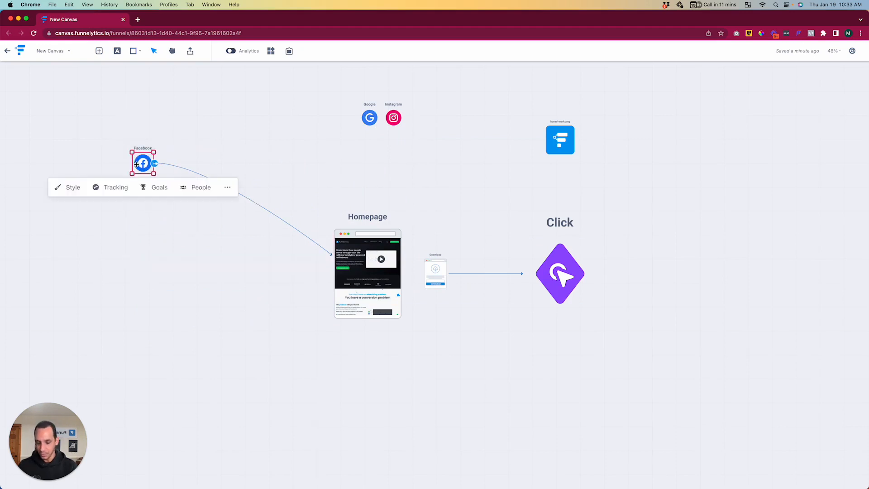
key(super+v)
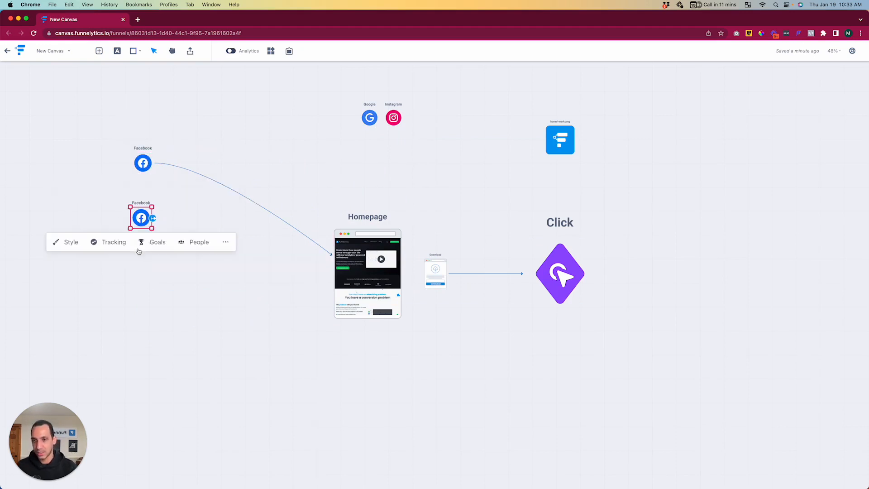
key(super+v)
key(super+v)
key(super+v)
key(super+v)
key(super+v)
key(super+v)
key(super+v)
key(super+v)
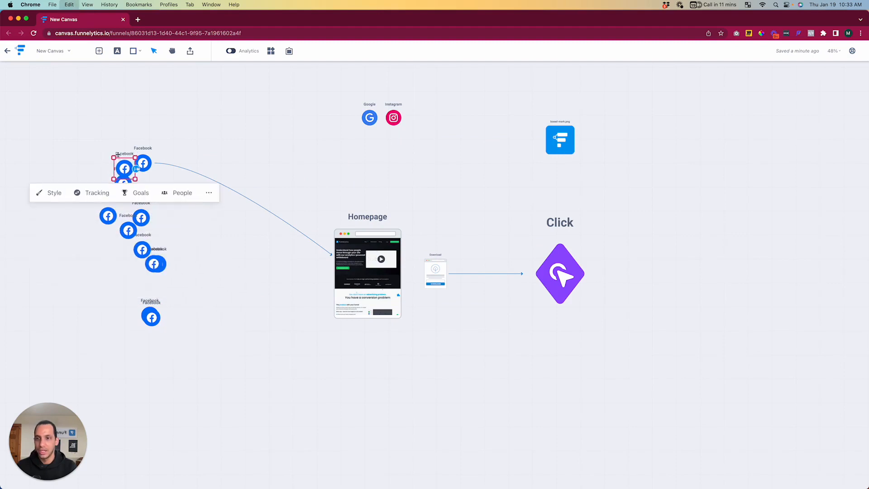
Arrange the selected Facebook icons in an evenly spaced vertical stack and align them into one straight column.
drag(150, 108, 76, 414)
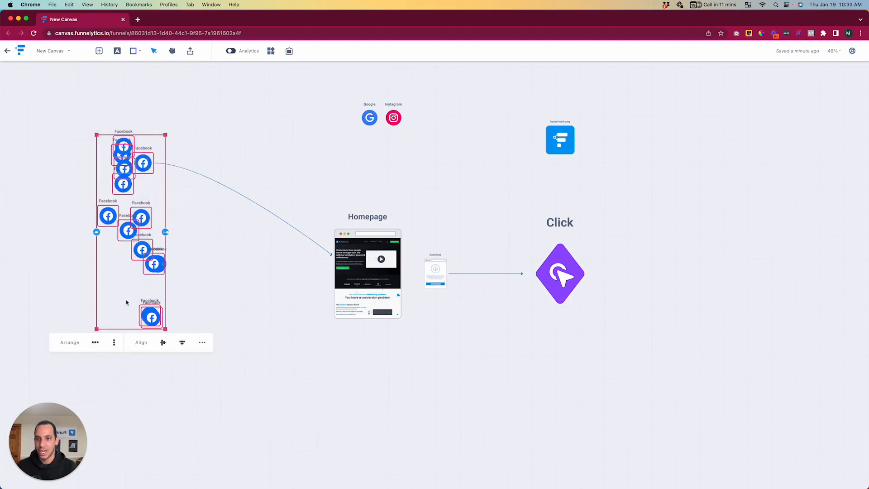
click(114, 342)
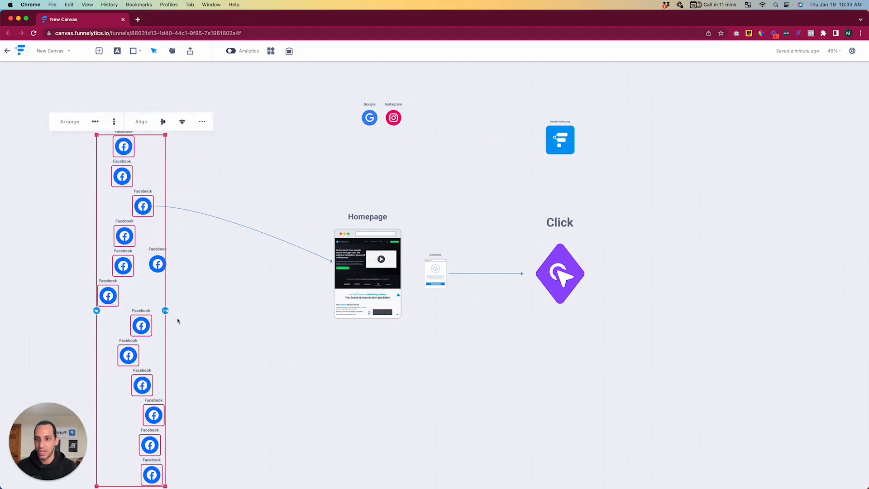
click(181, 122)
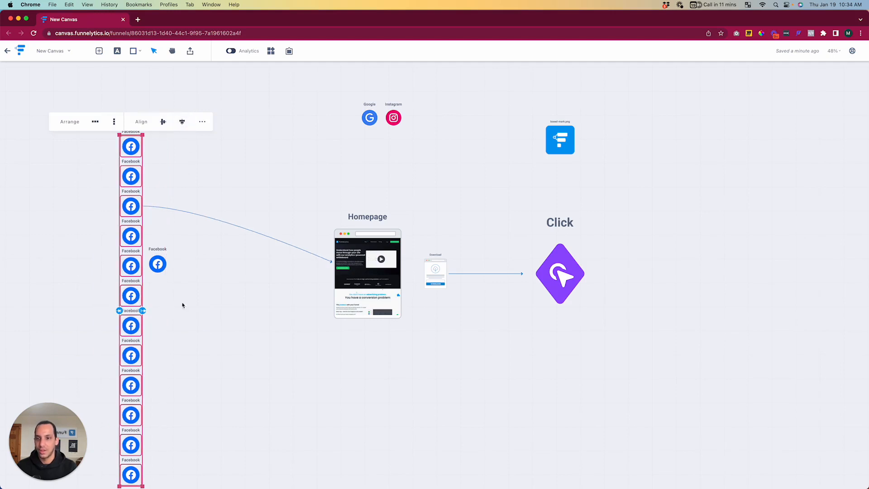
Delete the extra Facebook icon standing beside the column.
click(211, 285)
click(163, 265)
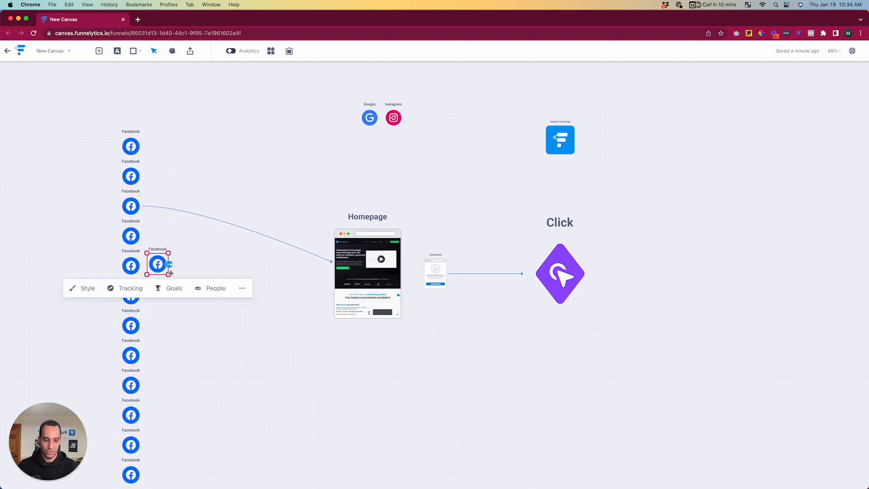
key(BackSpace)
Connect all twelve Facebook icons in the column to the Homepage at once.
drag(148, 124, 136, 487)
drag(334, 310, 333, 280)
click(338, 276)
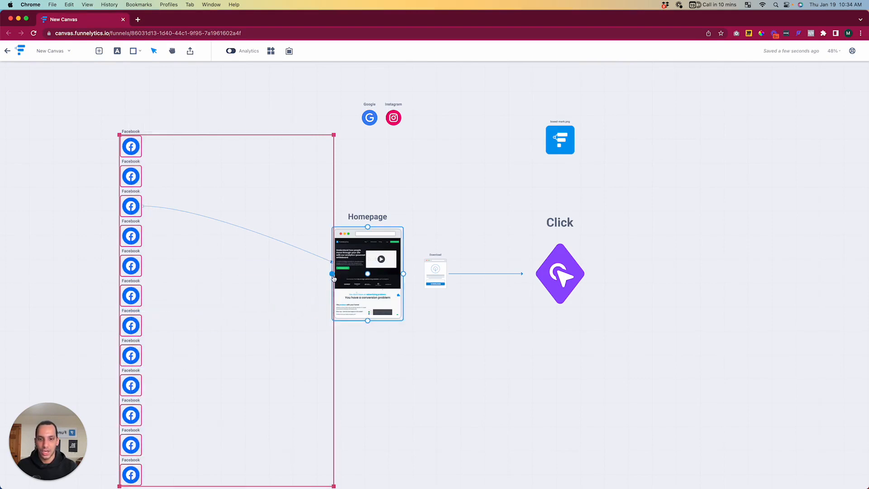
click(354, 278)
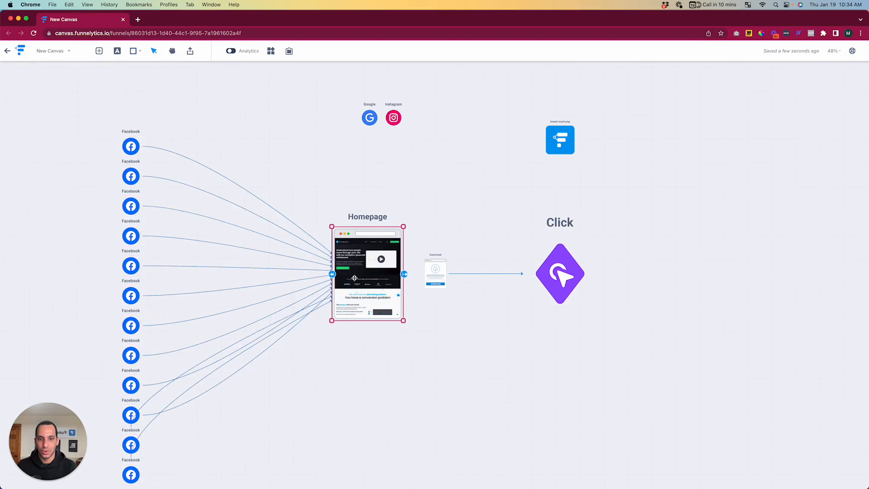
click(248, 427)
scroll(175, 399, down, 2)
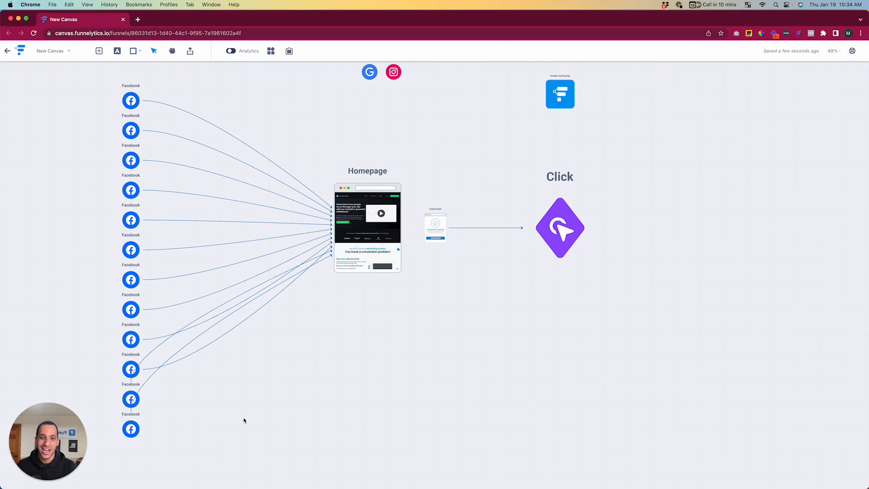
Try to move the selected connections' arrow ends to the Homepage's left-side point, and delete all connections between the Facebook icons and the Homepage.
click(272, 303)
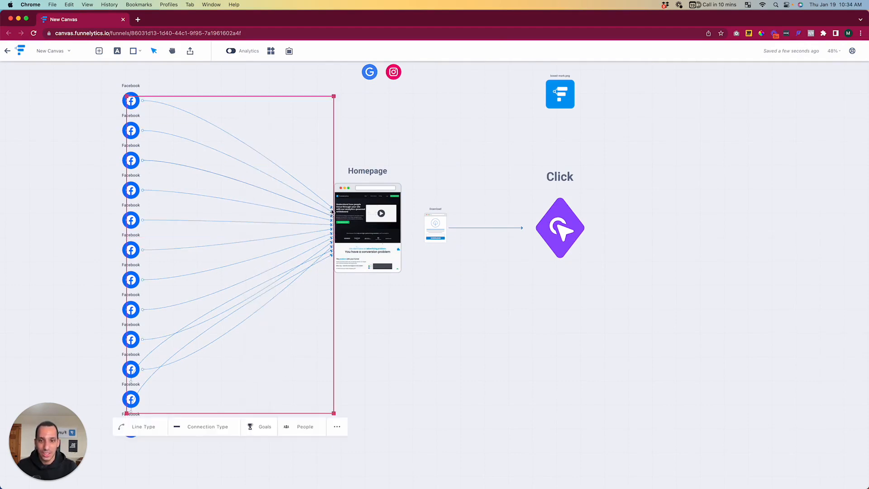
drag(332, 210, 334, 231)
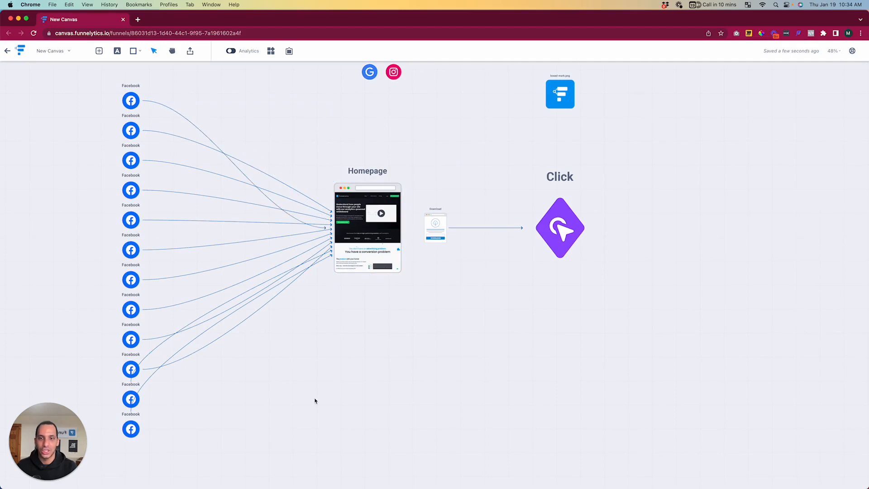
click(273, 114)
key(BackSpace)
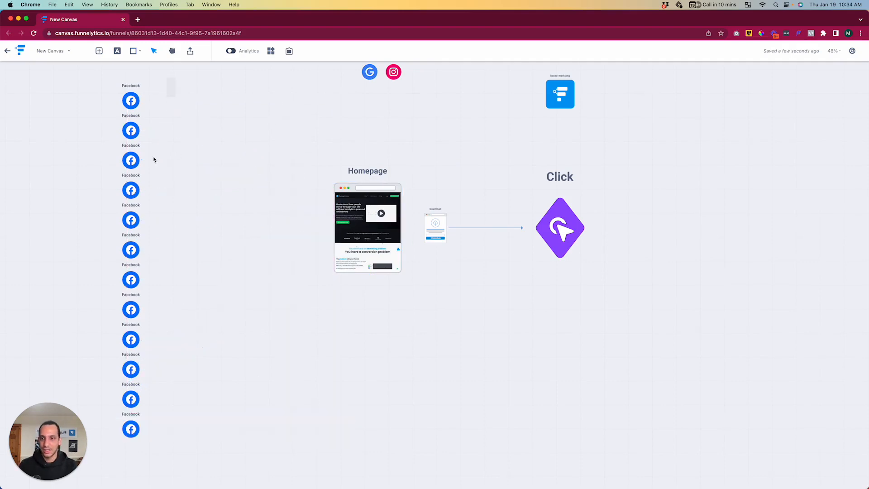
Connect the whole column of Facebook icons to the fixed connection point on the Homepage's left edge.
drag(154, 159, 135, 453)
drag(143, 267, 332, 230)
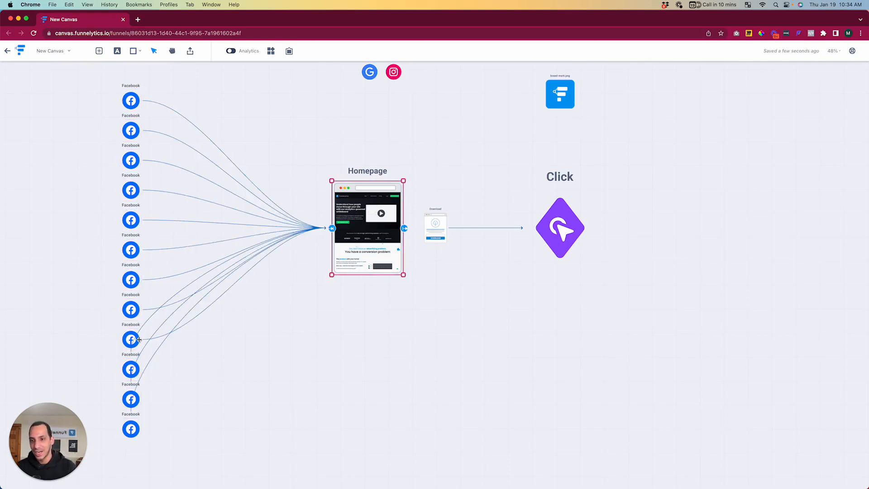
Move the start ends of the lowest three Facebook icons' connections from the icons' tops to their sides facing the Homepage.
click(165, 342)
drag(131, 413, 142, 429)
click(149, 347)
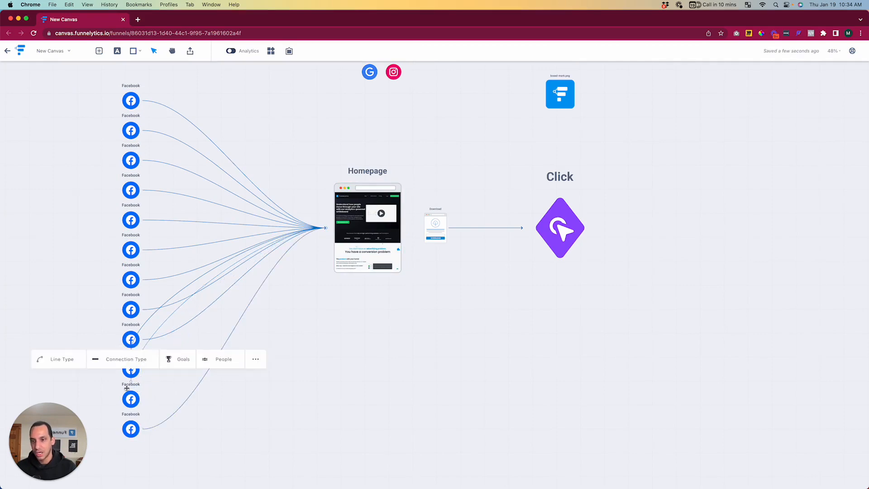
drag(131, 385, 142, 399)
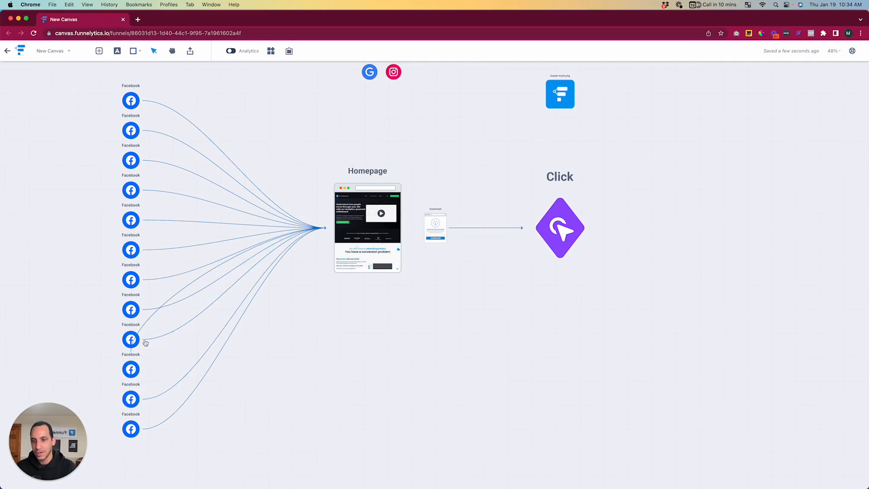
click(148, 324)
click(133, 354)
drag(131, 352, 143, 369)
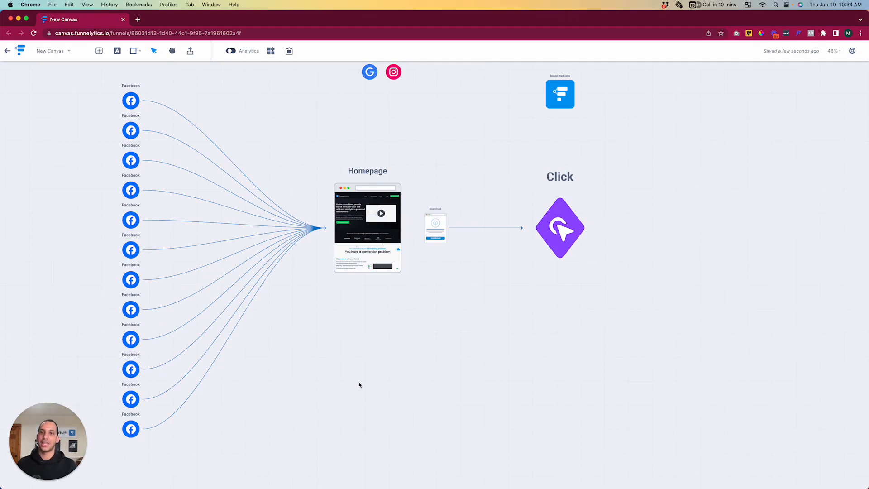